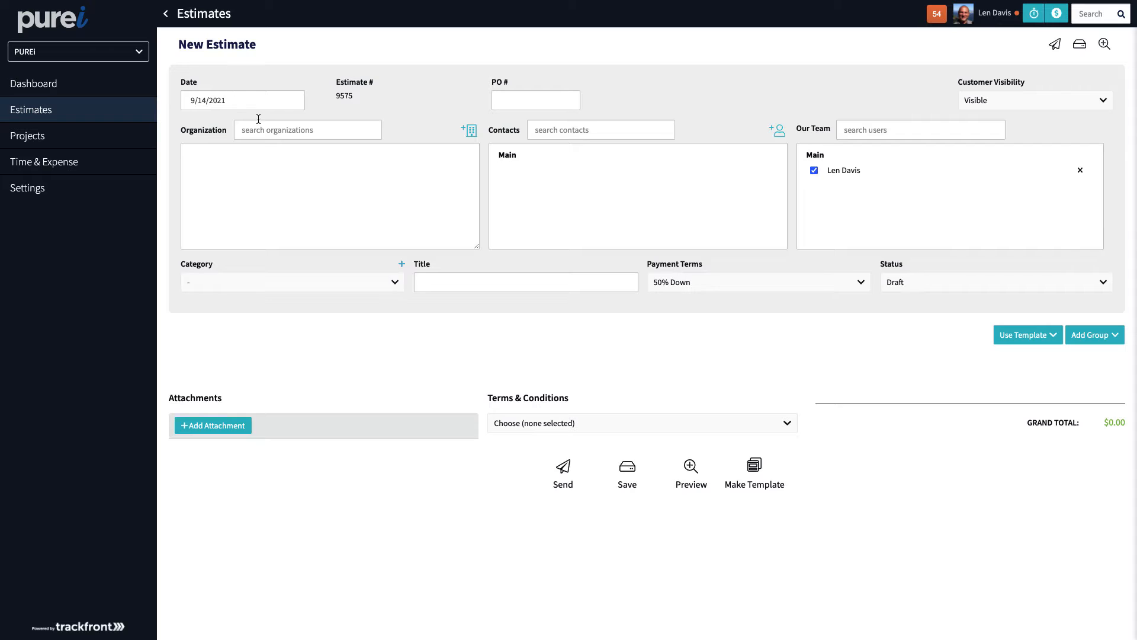
Search 'des' and set the estimate's organization to Despaña Brand Foods.
click(263, 135)
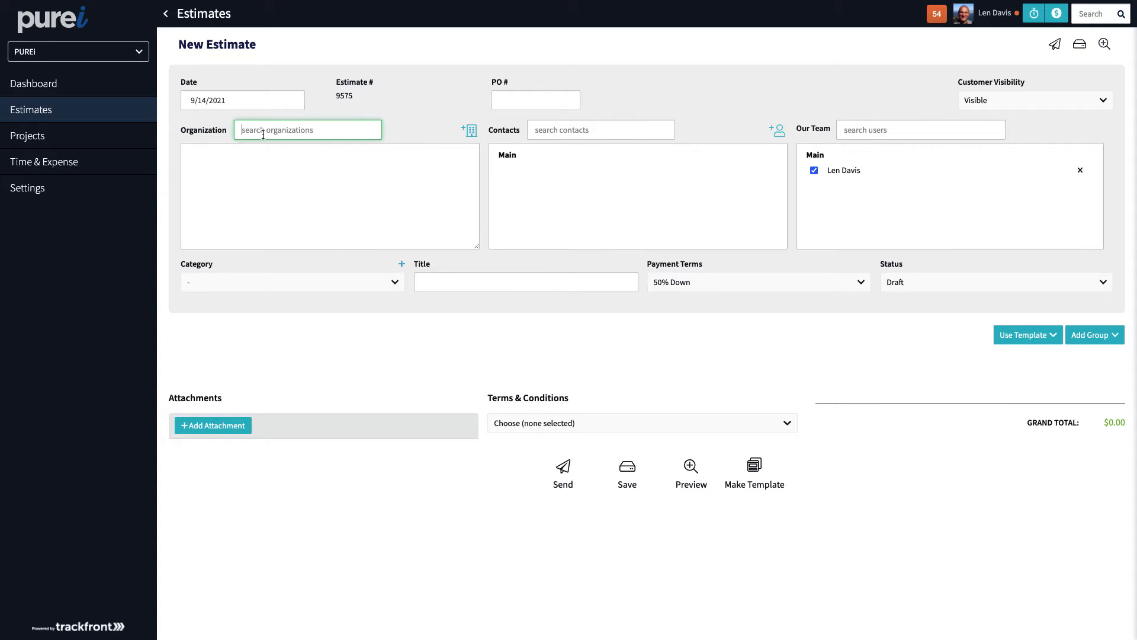
text(des)
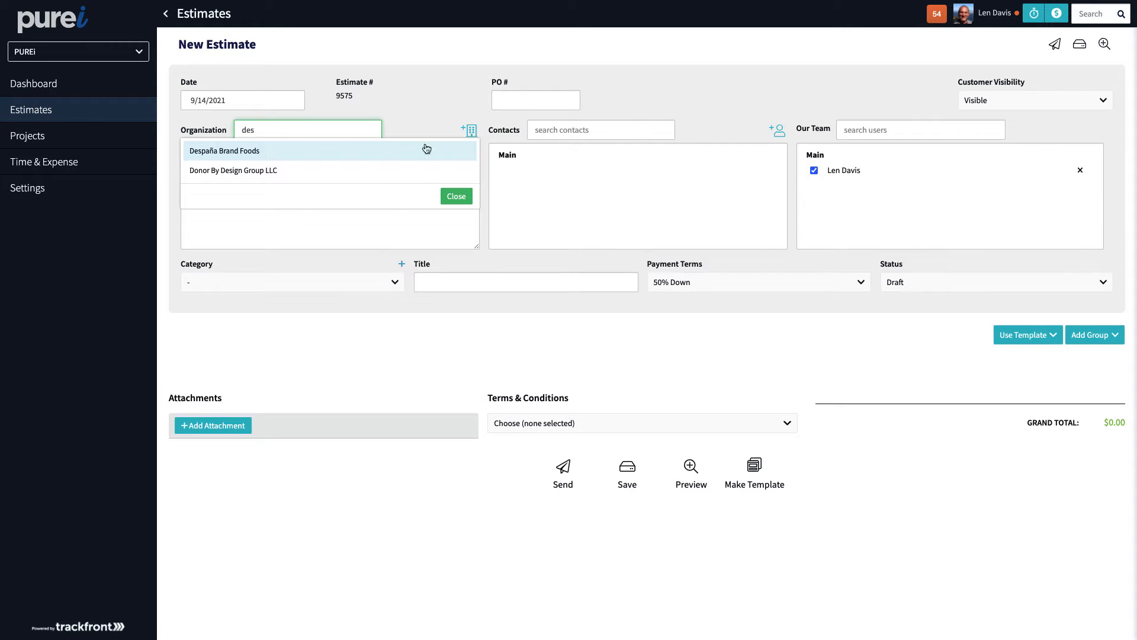
click(469, 128)
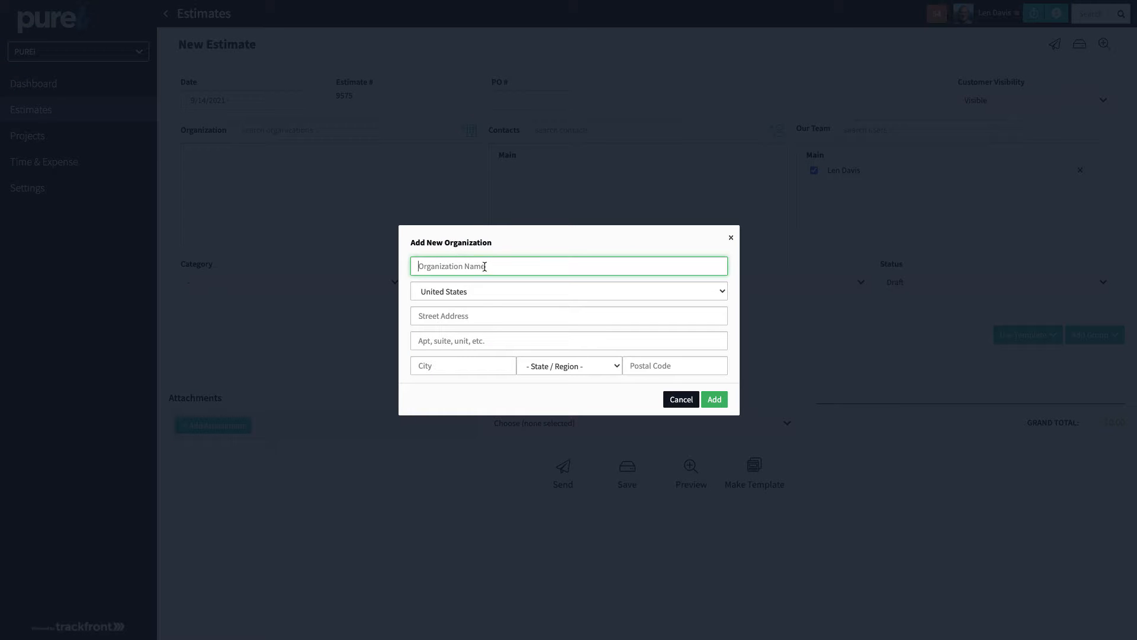
click(689, 405)
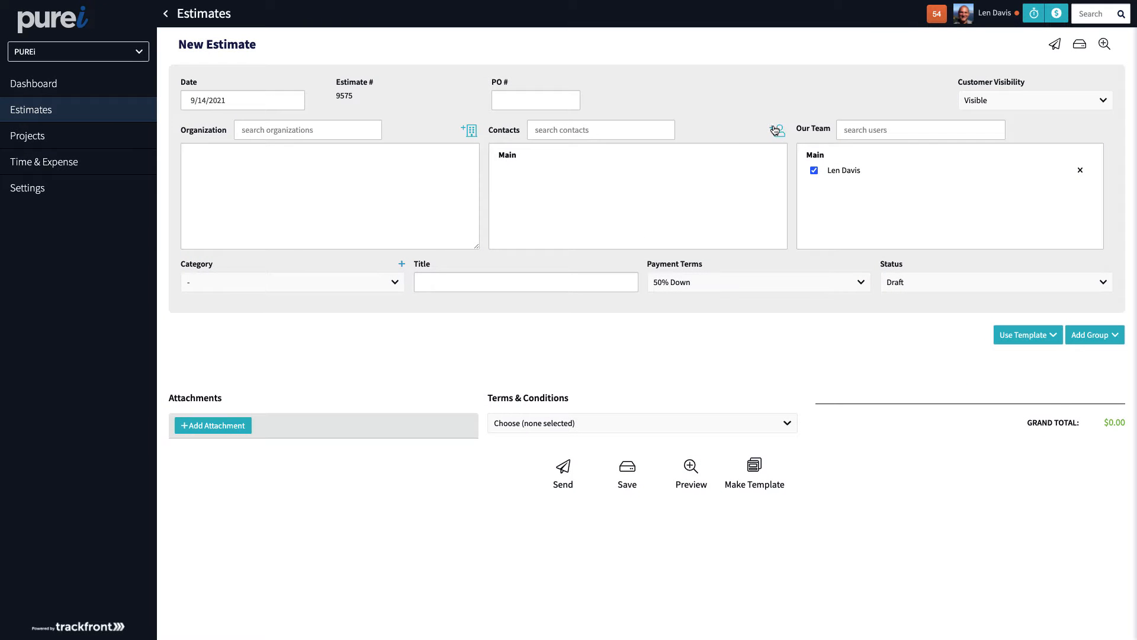
click(325, 130)
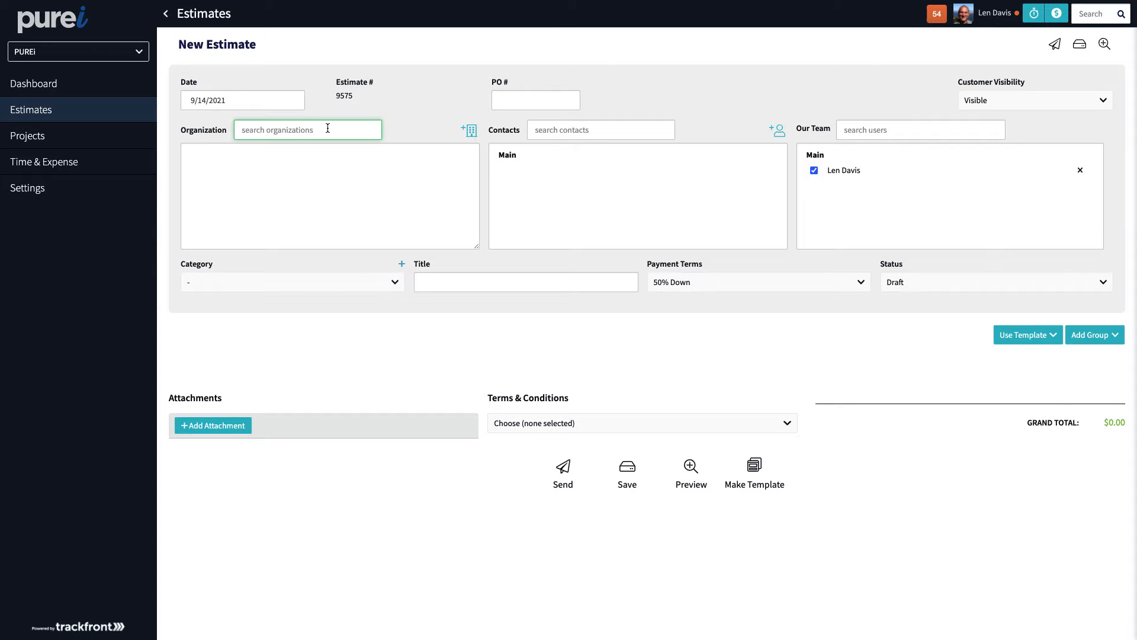
text(des)
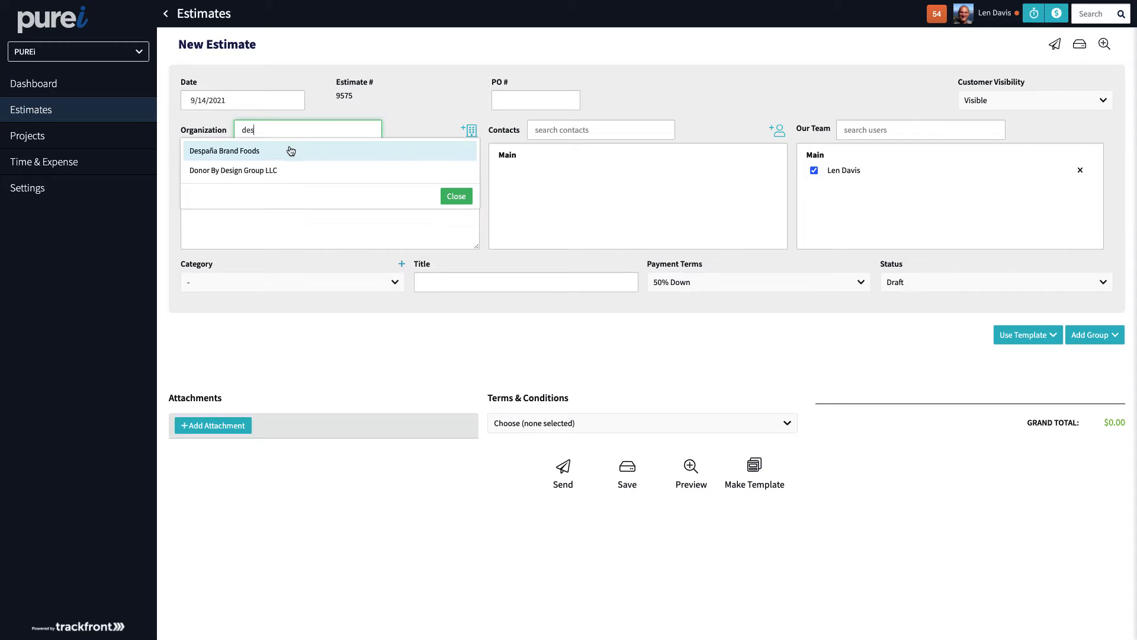
click(289, 152)
Add the organization's contact to the estimate, then clear a typed contact search.
click(610, 129)
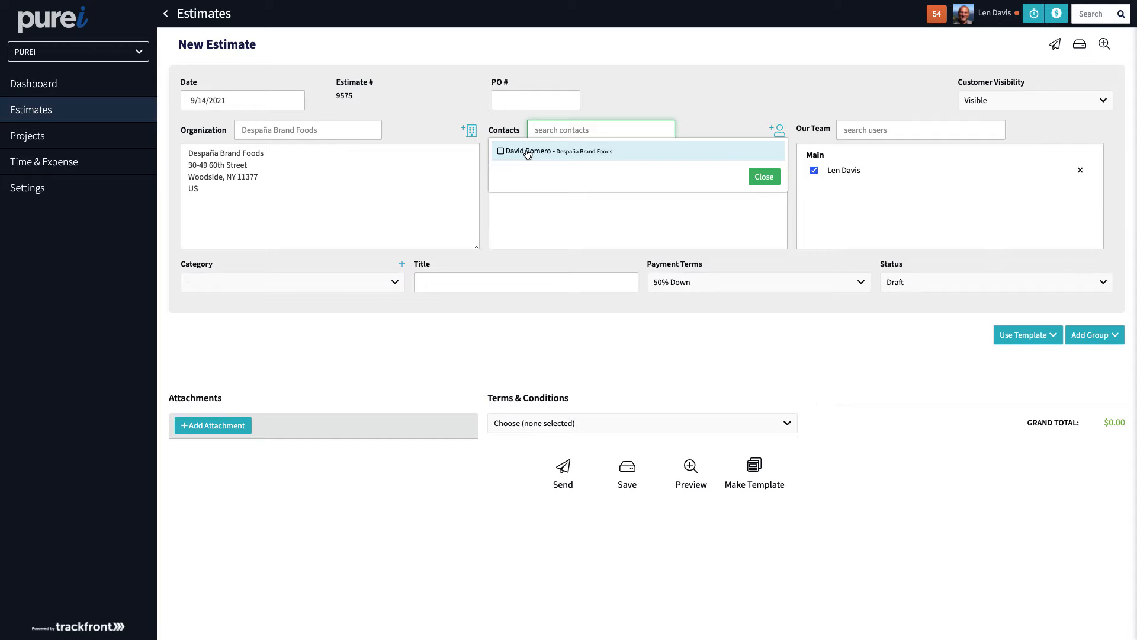
click(527, 152)
click(763, 176)
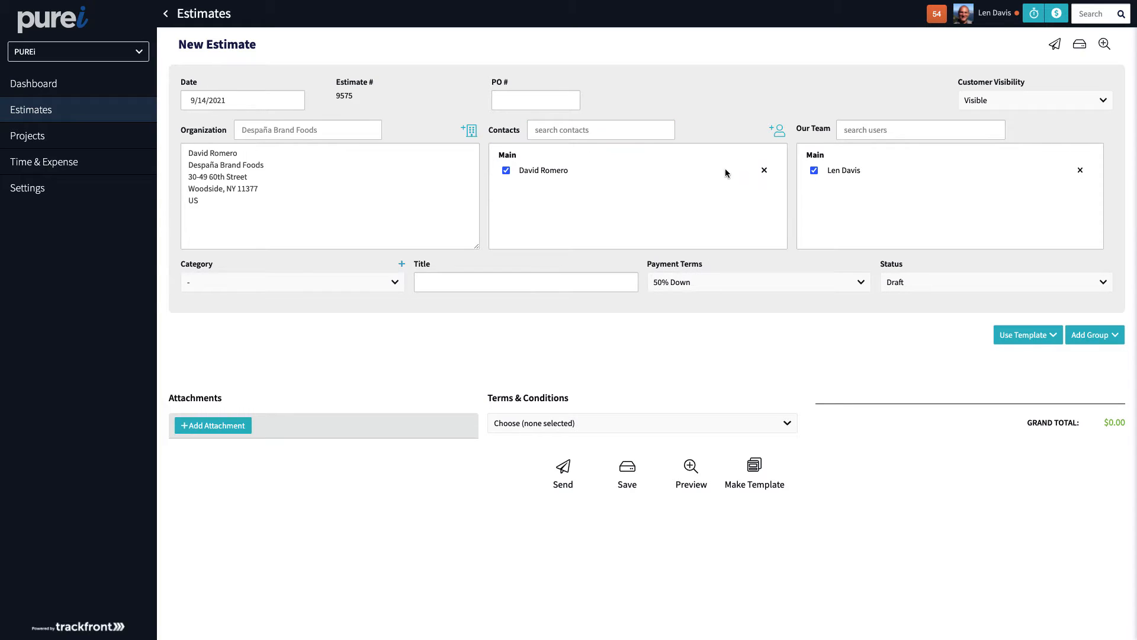
click(580, 131)
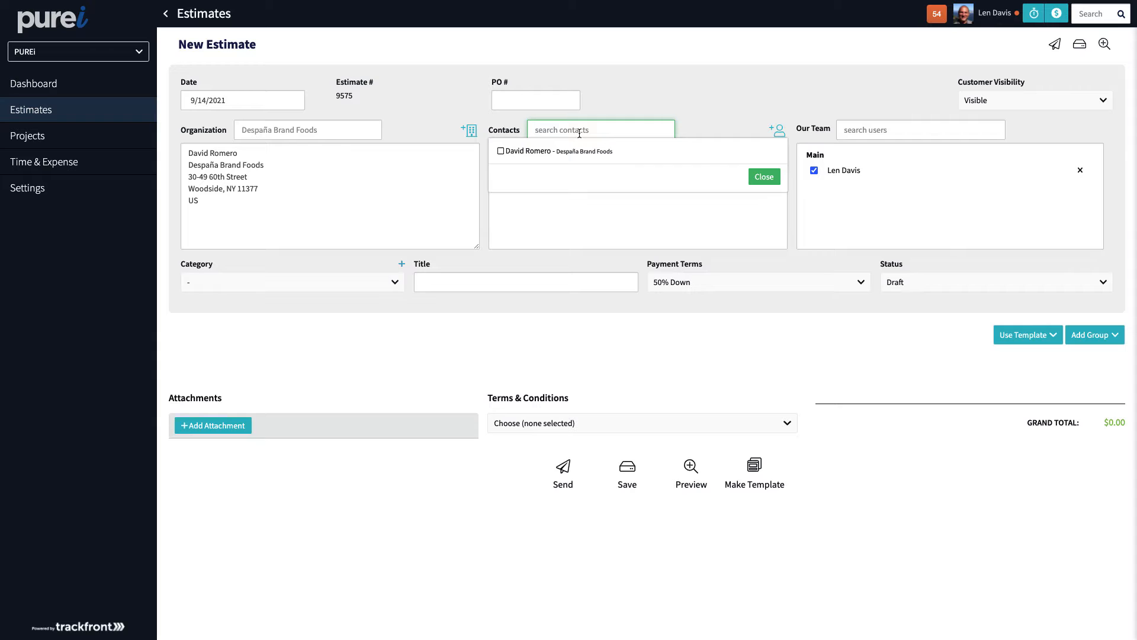
text(steve)
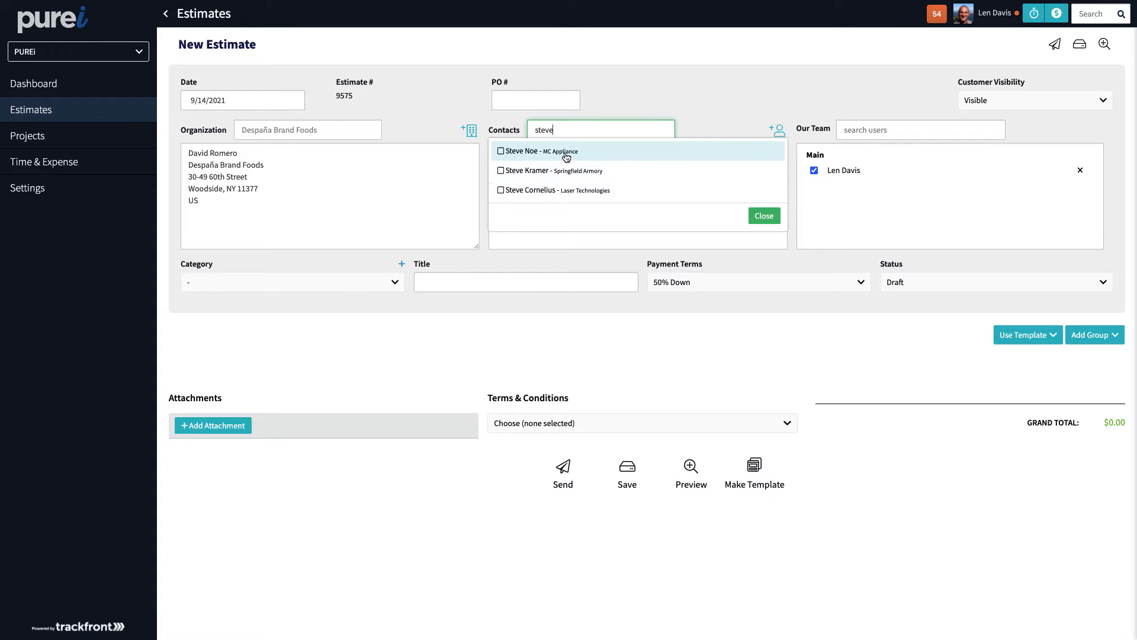
drag(560, 132, 498, 128)
key(BackSpace)
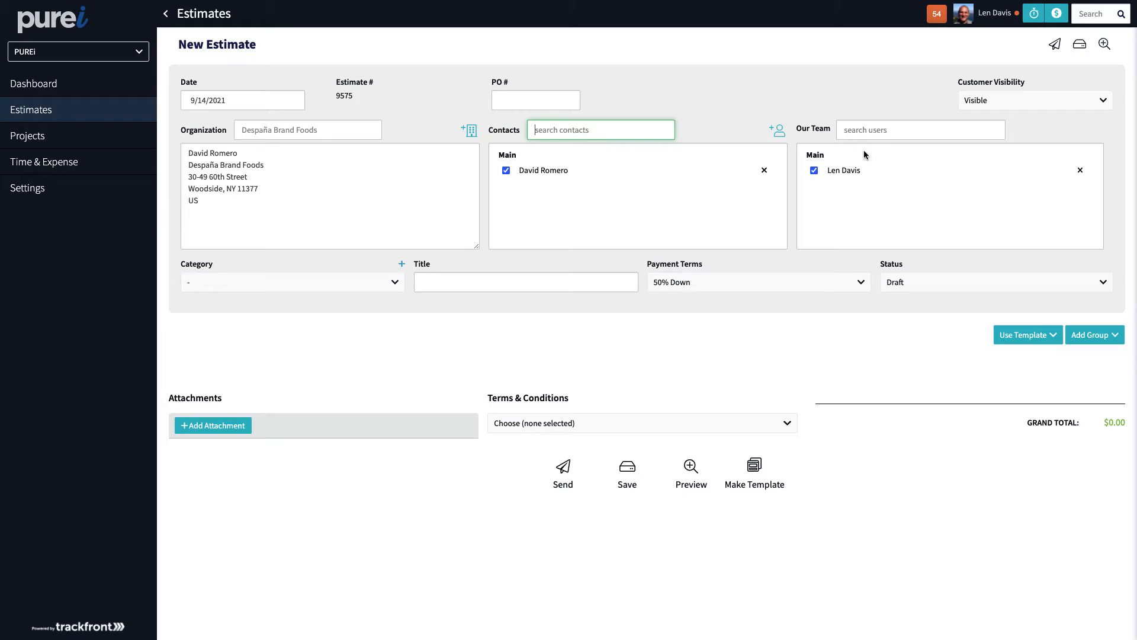
click(866, 128)
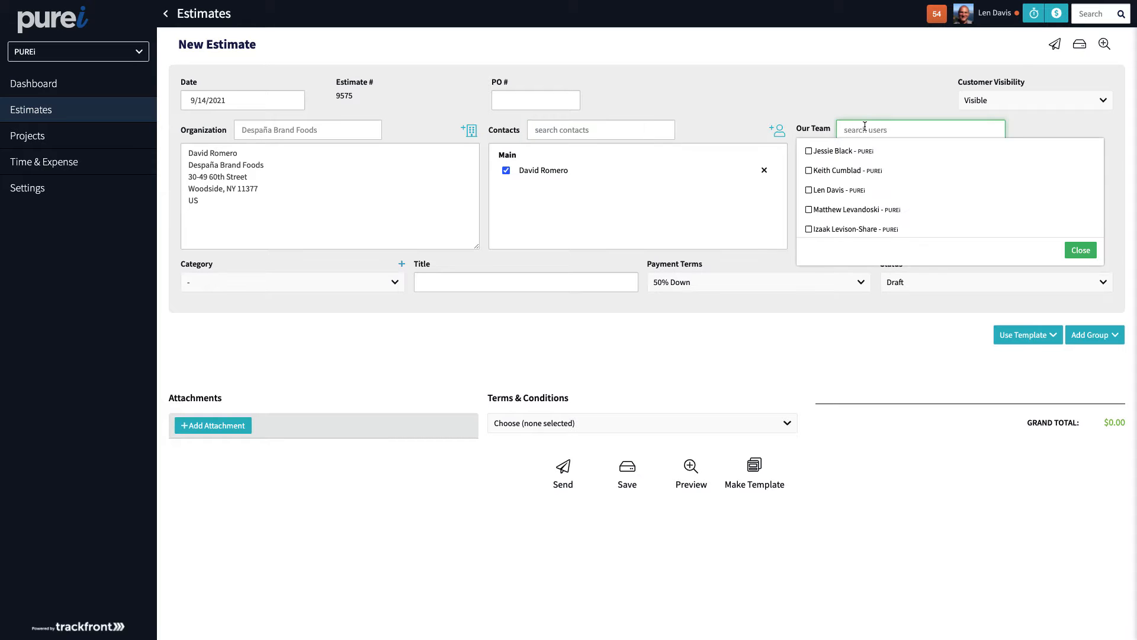
click(852, 116)
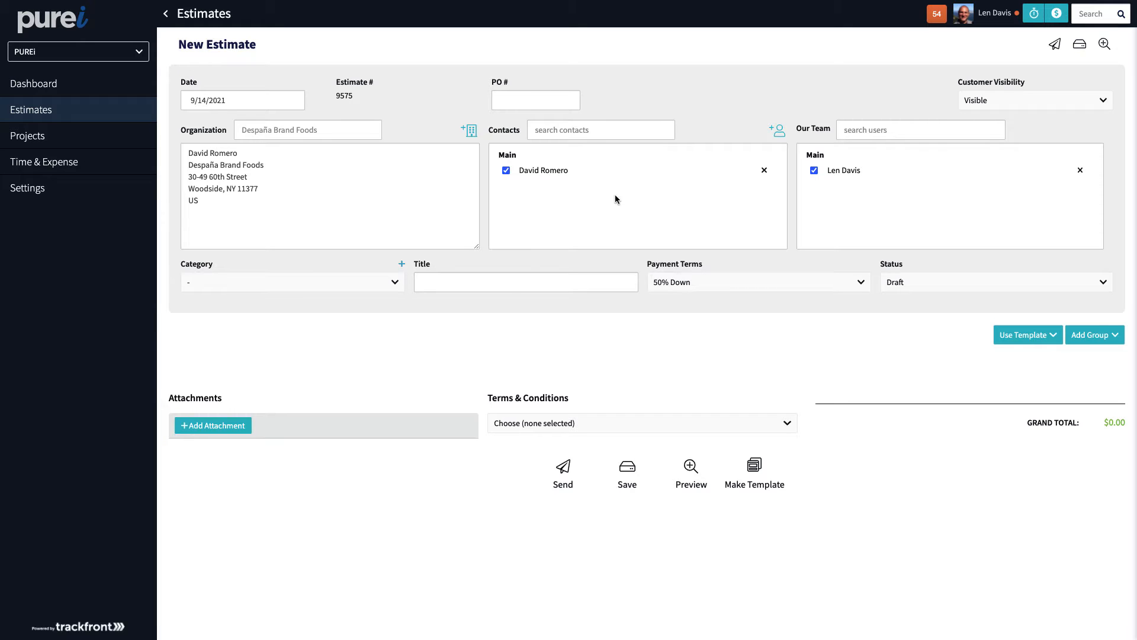
click(311, 289)
click(383, 262)
click(401, 263)
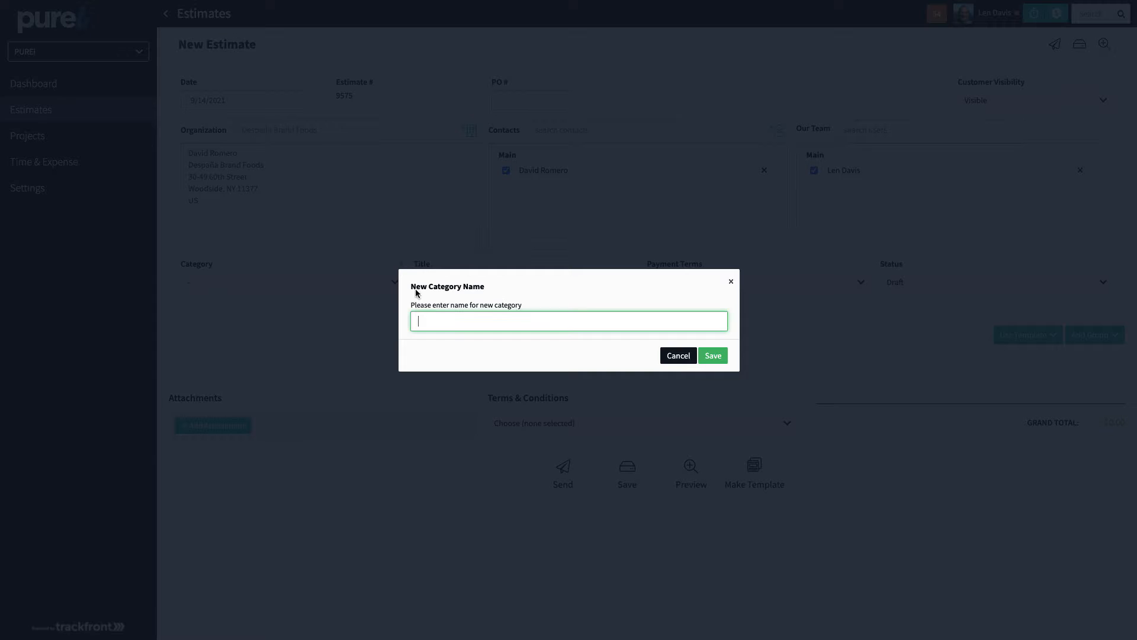
click(678, 358)
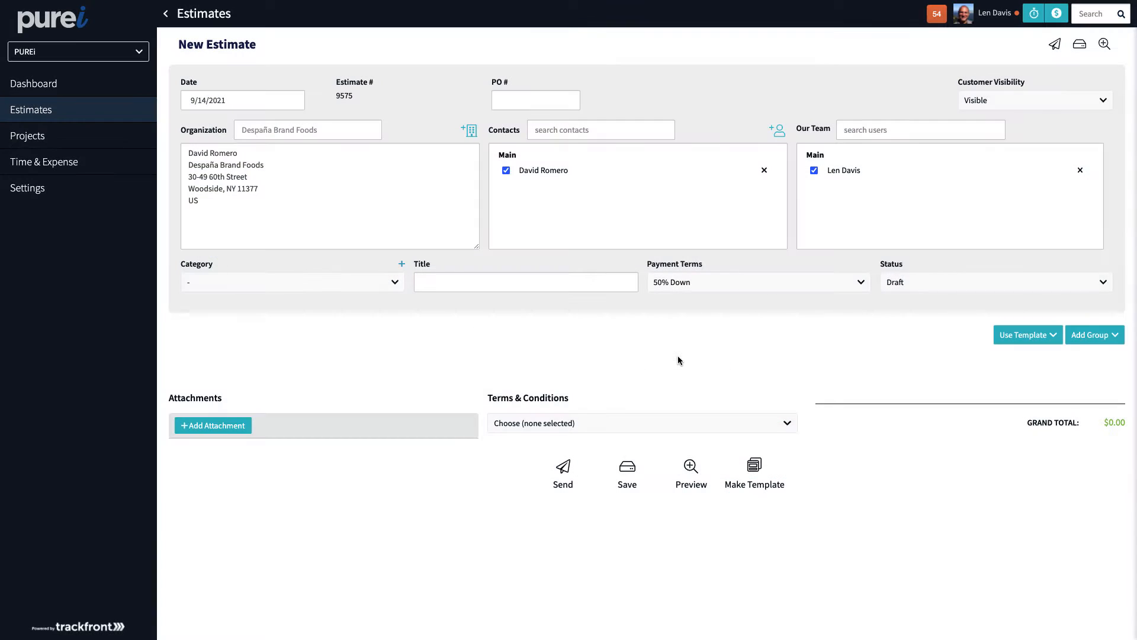
Create a new Video category and assign it to the estimate.
click(377, 289)
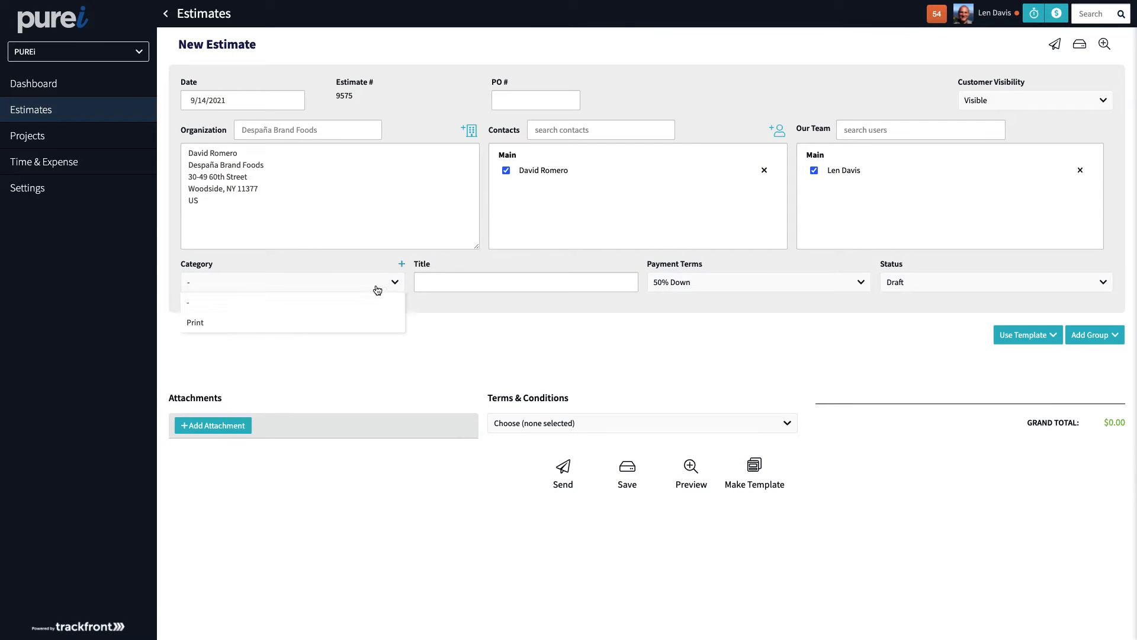
click(344, 322)
click(455, 280)
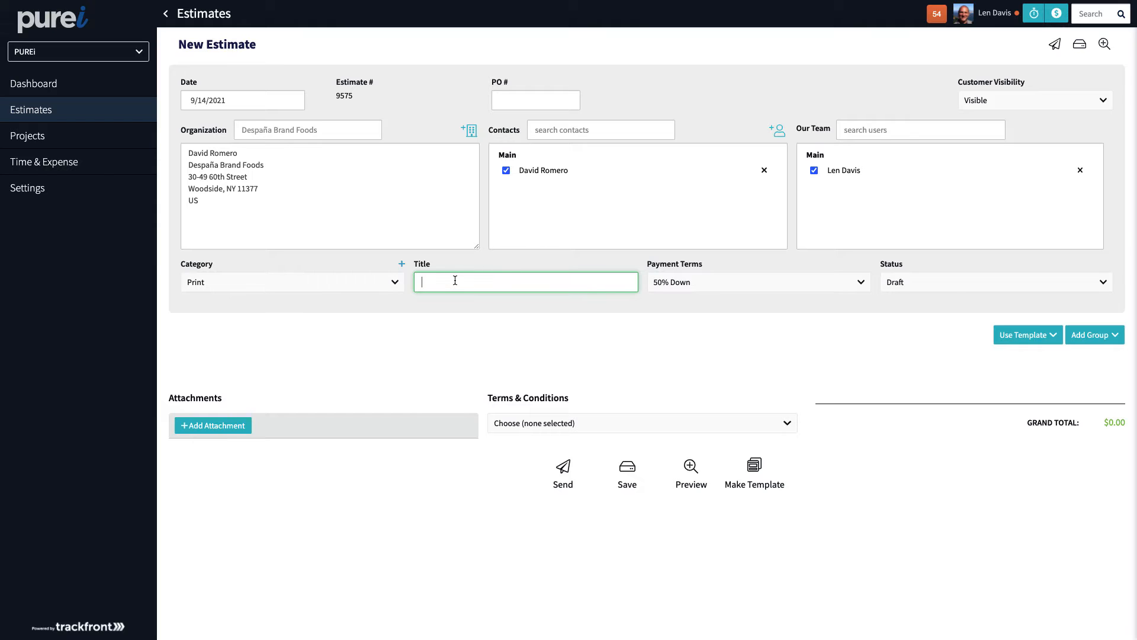
click(401, 264)
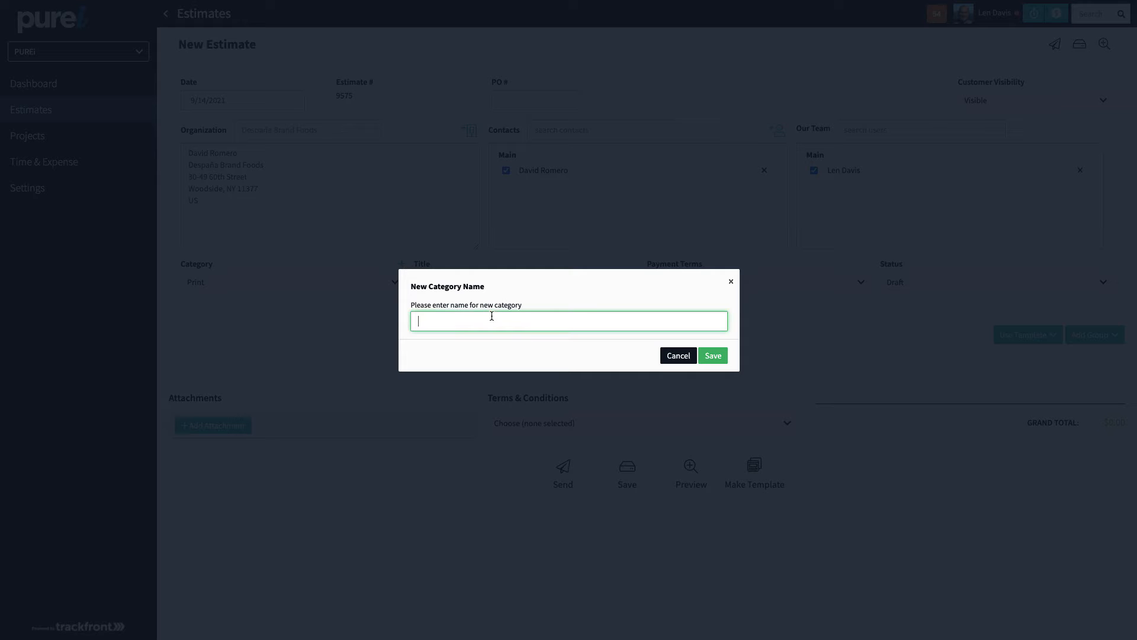
text(Video)
click(712, 355)
Title the estimate 'Explainer Video', set Net 30 payment terms, and keep Draft status.
click(508, 283)
text(Expla)
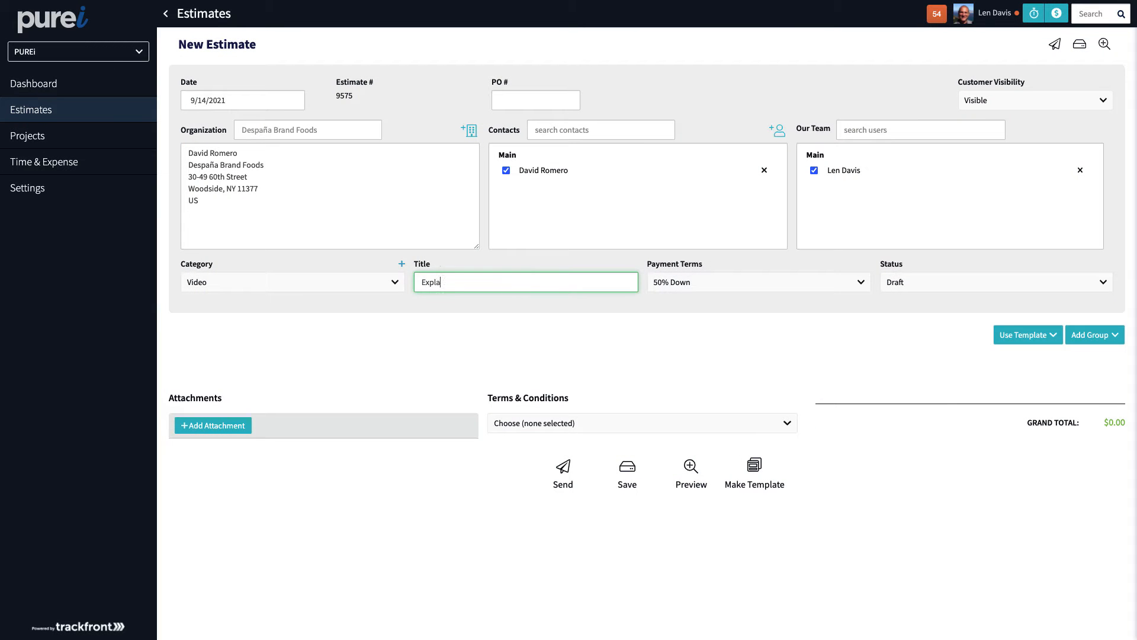
text(iner Video)
click(711, 283)
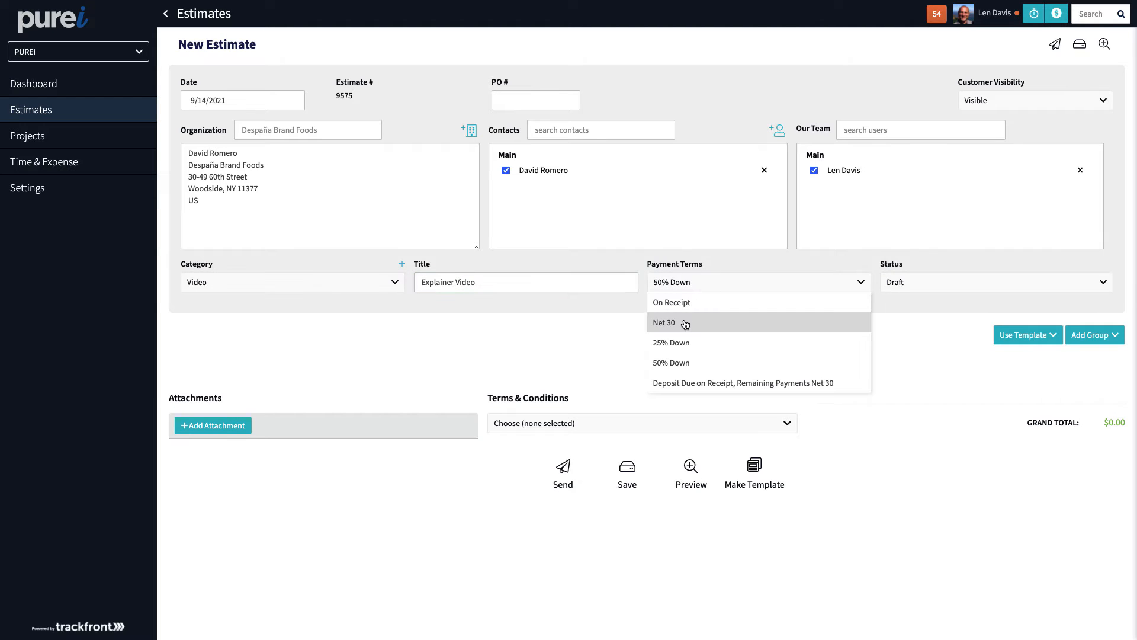
click(686, 306)
click(686, 283)
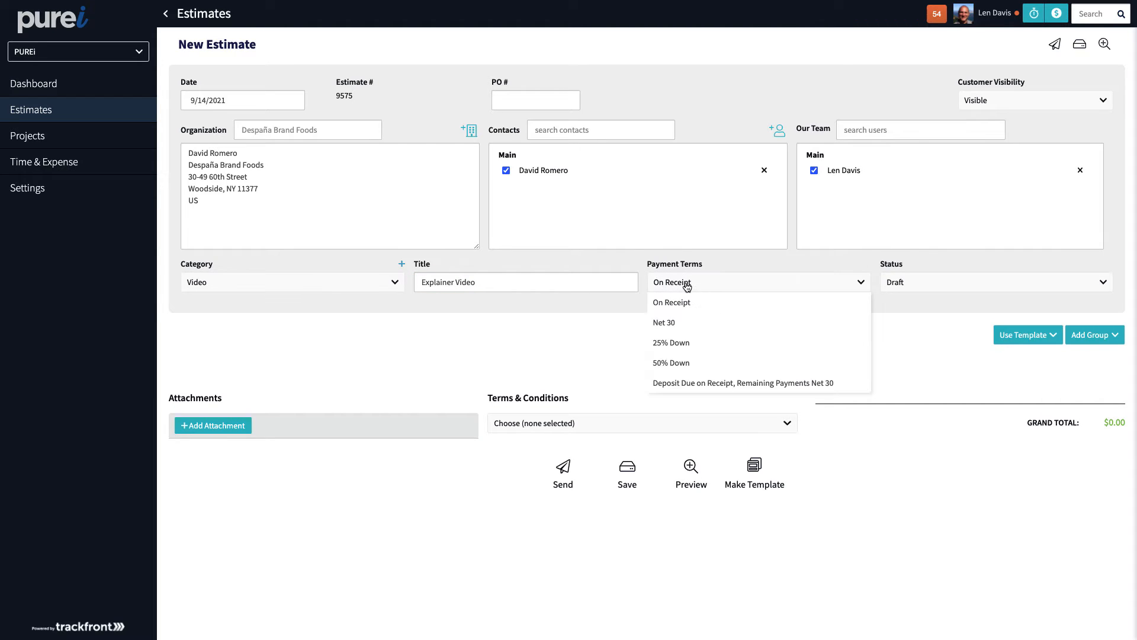
click(690, 322)
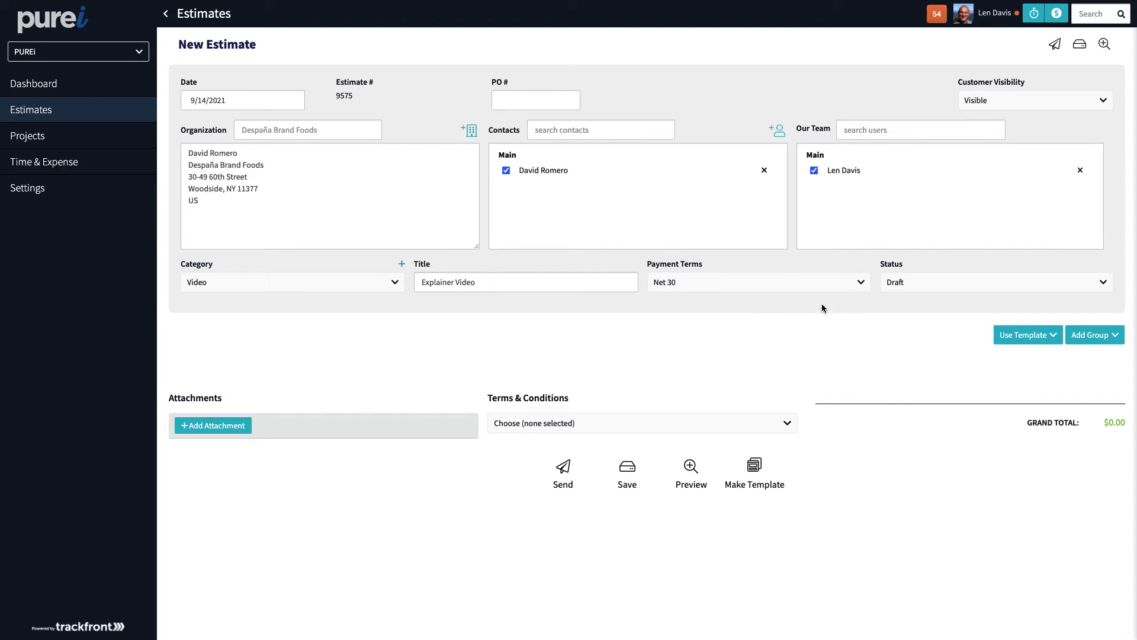
click(922, 291)
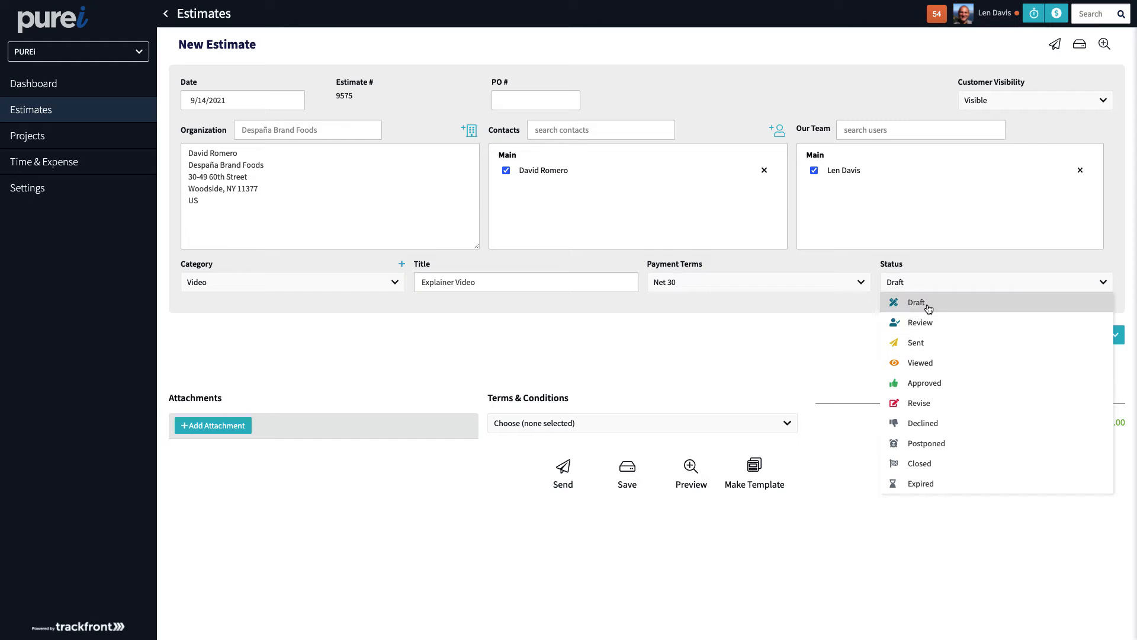
click(844, 311)
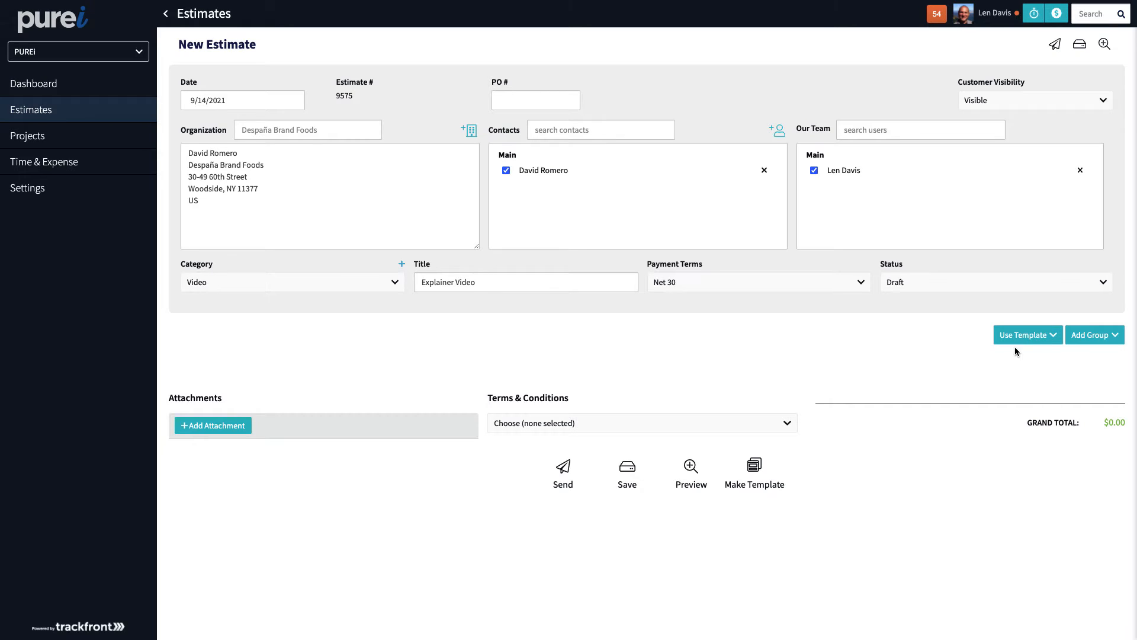
Show the Add Group dropdown's list of group types.
click(1082, 338)
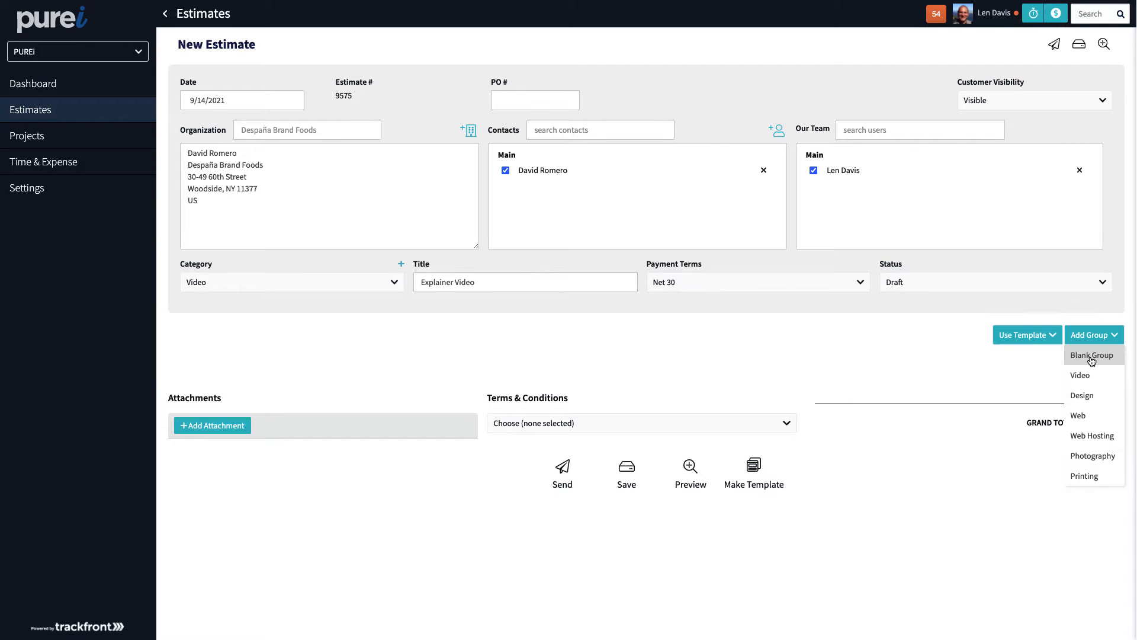
Add a blank group holding Video items ARTD-R, DESN, LOCS, LOCF, PROP-SEL and PROP-BUY.
click(1092, 355)
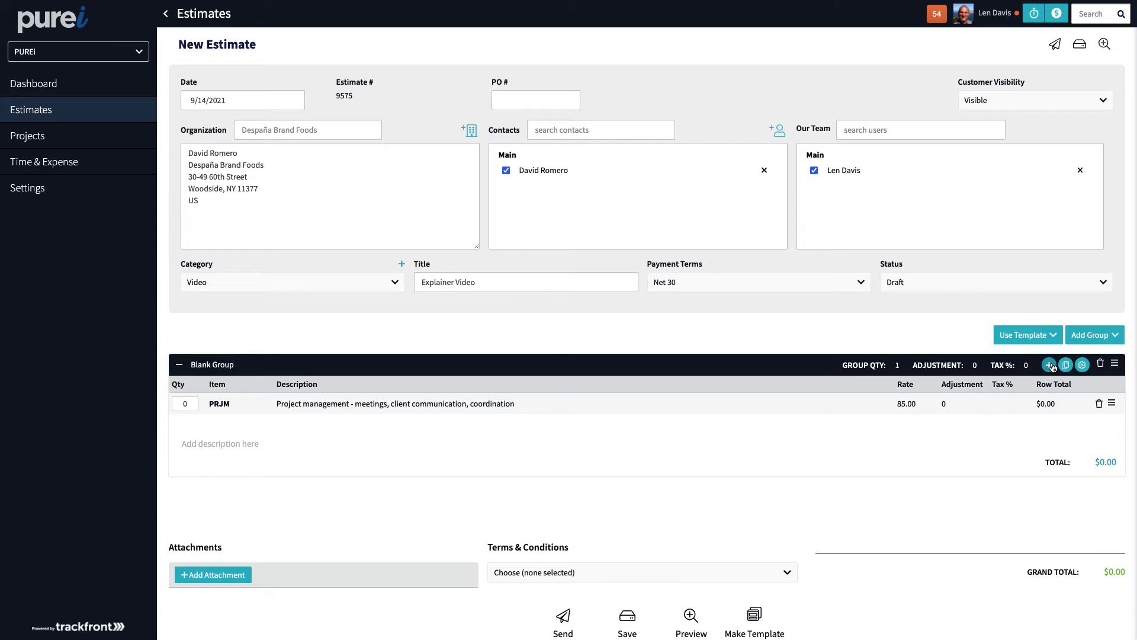
click(1049, 364)
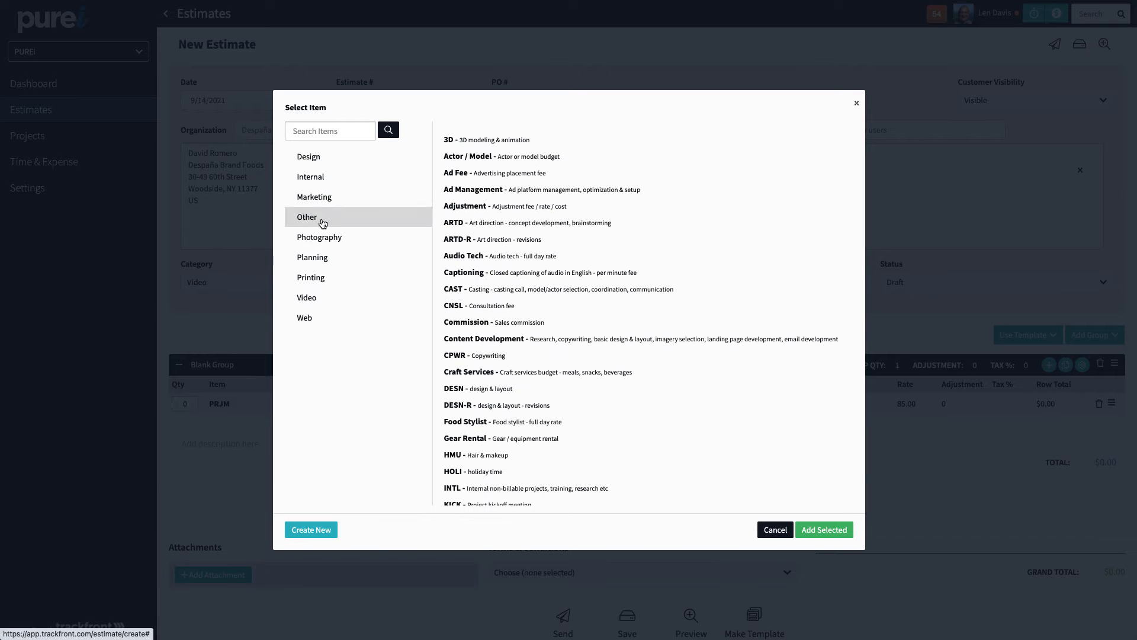
click(320, 297)
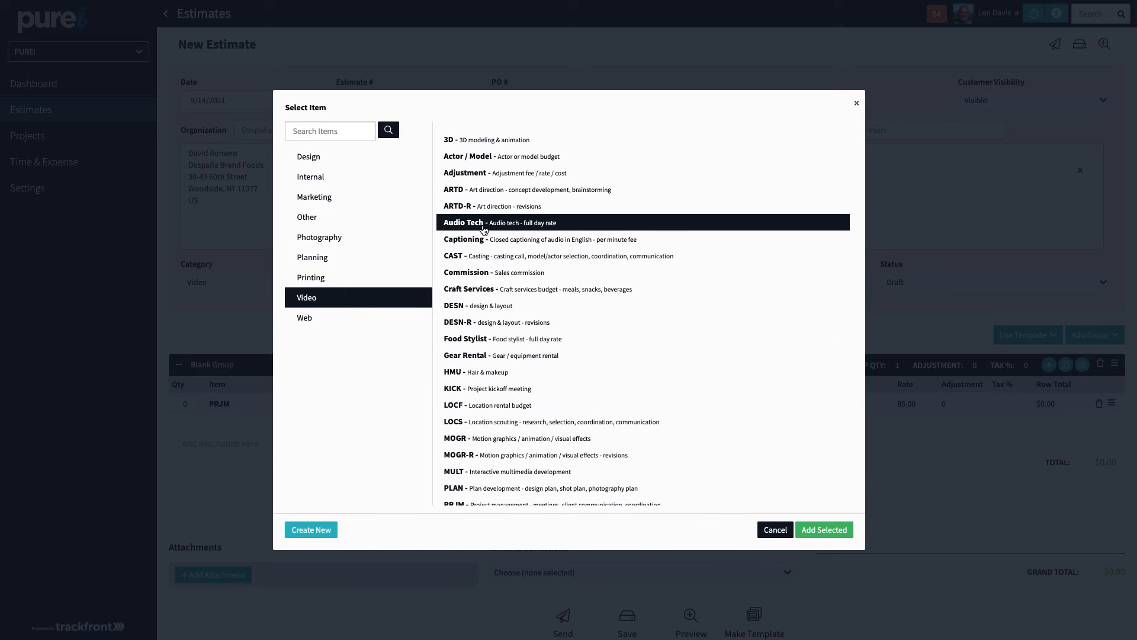
click(485, 206)
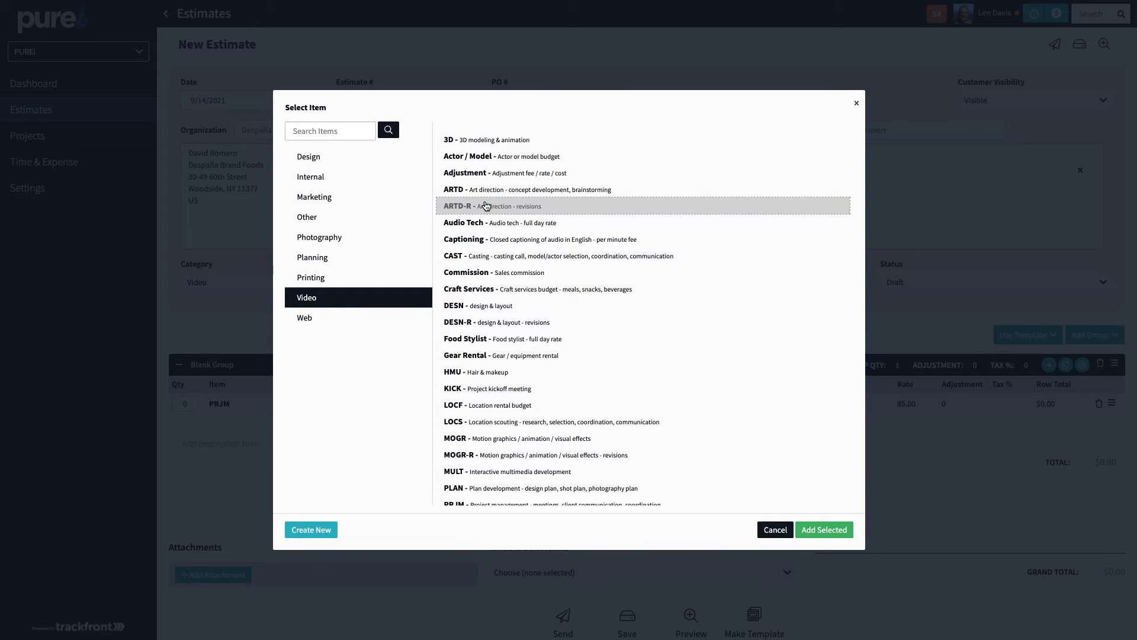
click(493, 305)
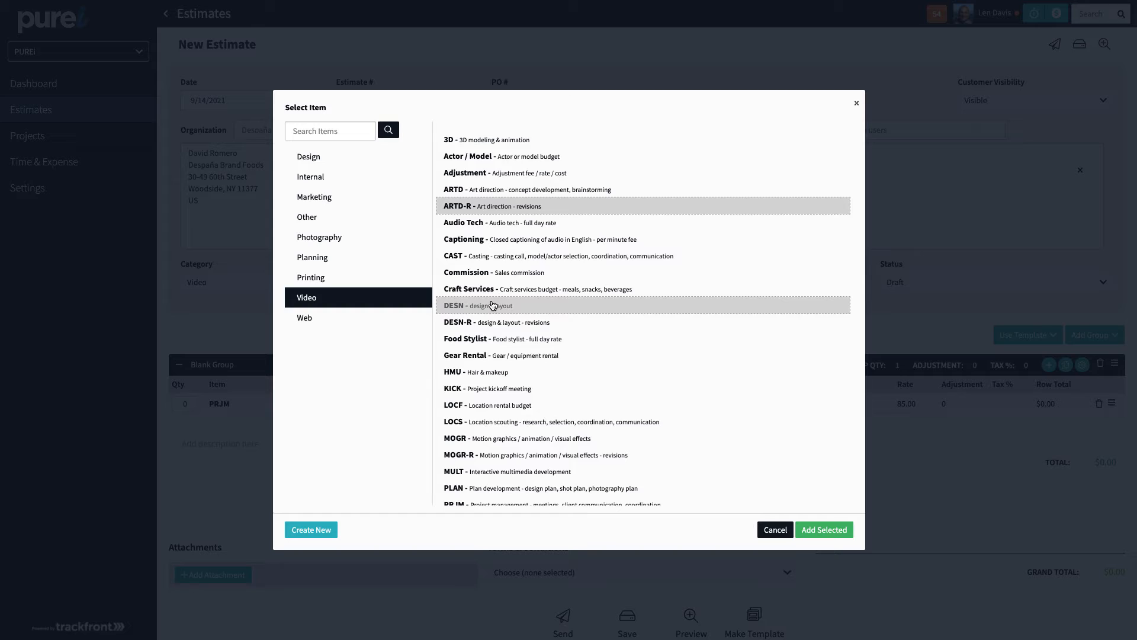
click(498, 422)
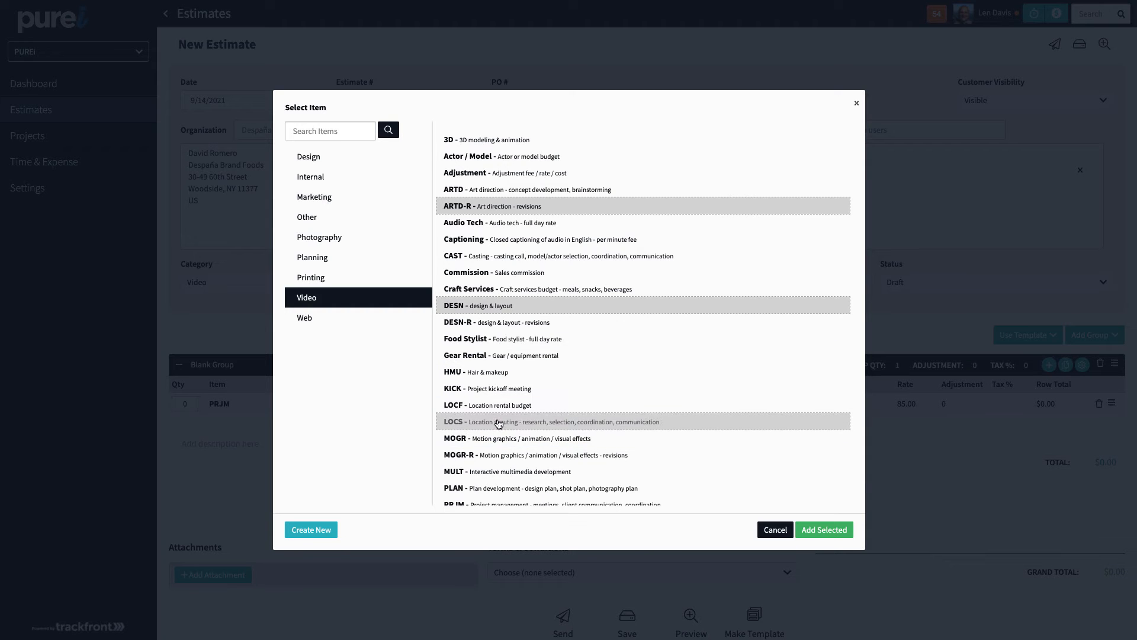
click(503, 406)
scroll(537, 454, down, 1)
scroll(538, 454, down, 3)
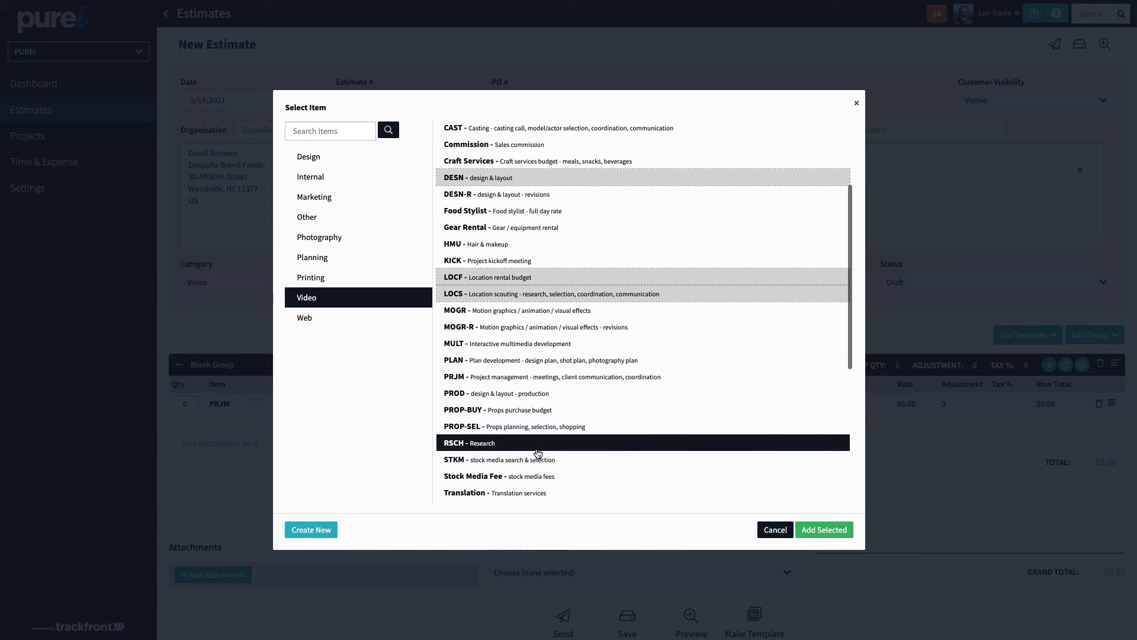
click(513, 424)
click(513, 409)
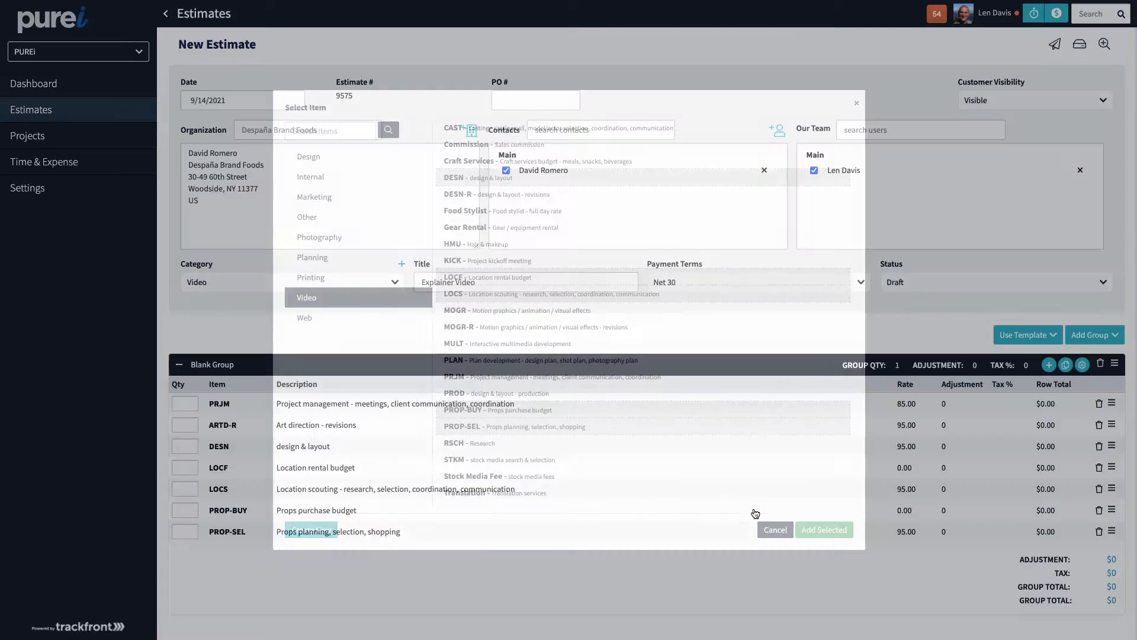
click(823, 529)
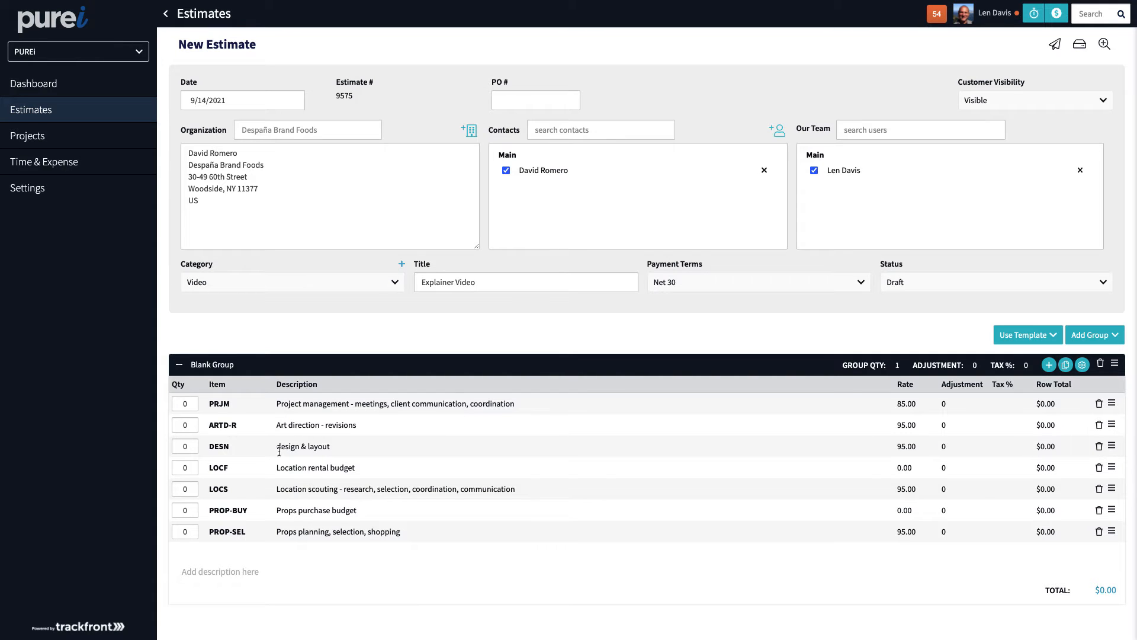
Edit the ARTD-R description and rate, then delete the whole Blank Group.
click(297, 424)
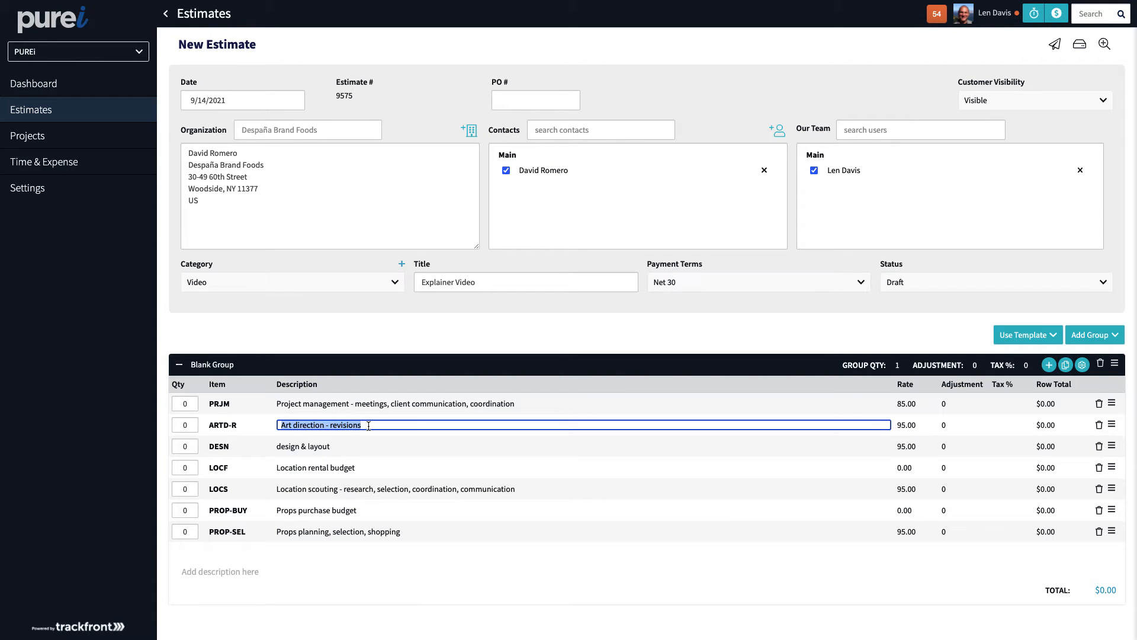
click(904, 425)
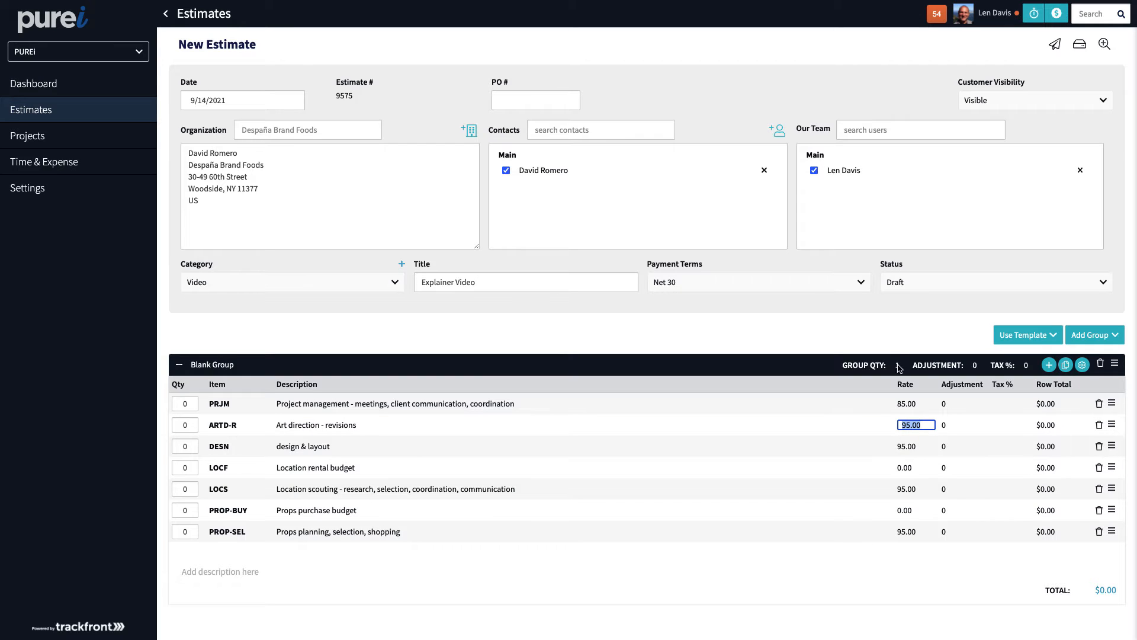
click(920, 349)
click(1101, 364)
click(699, 350)
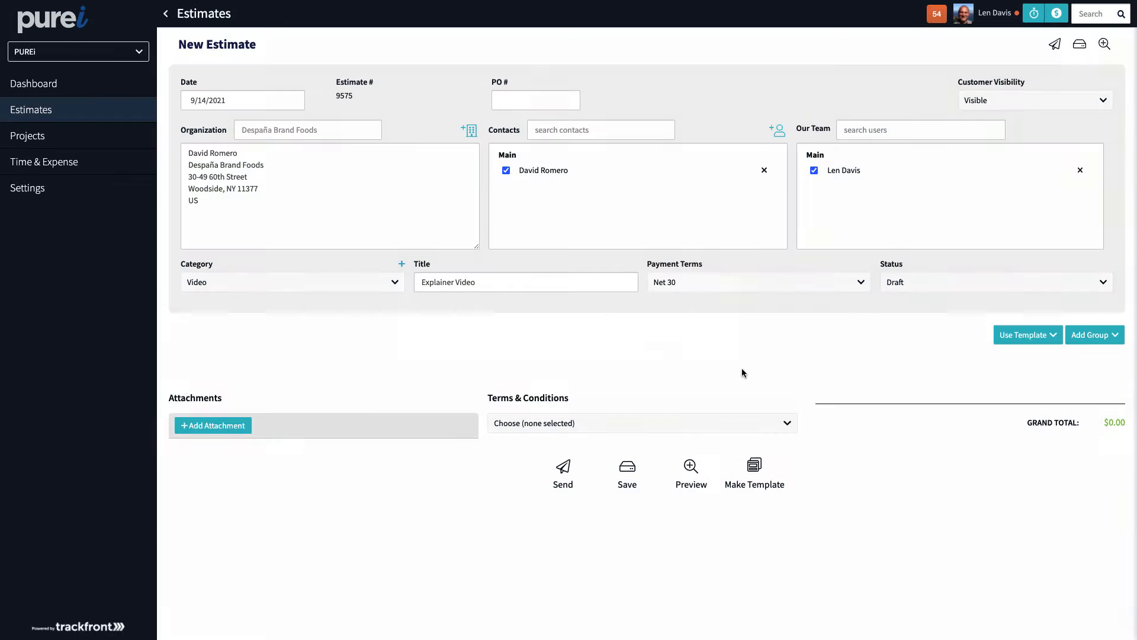
Add the Video group, KICK through MOGR-R, and review its line items.
click(1093, 336)
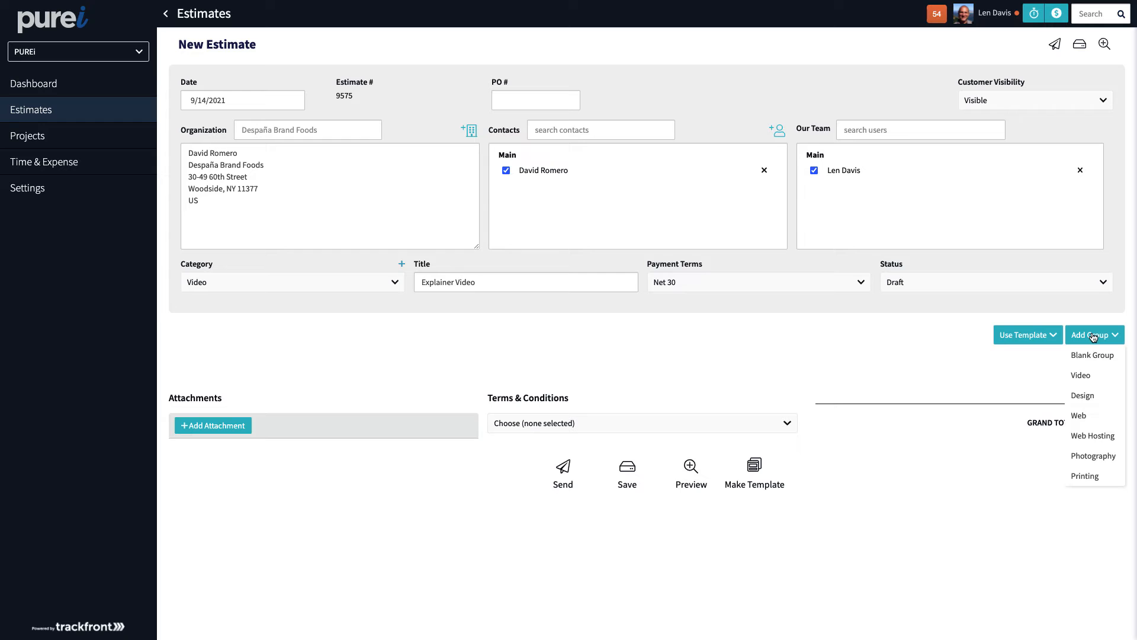
click(1093, 376)
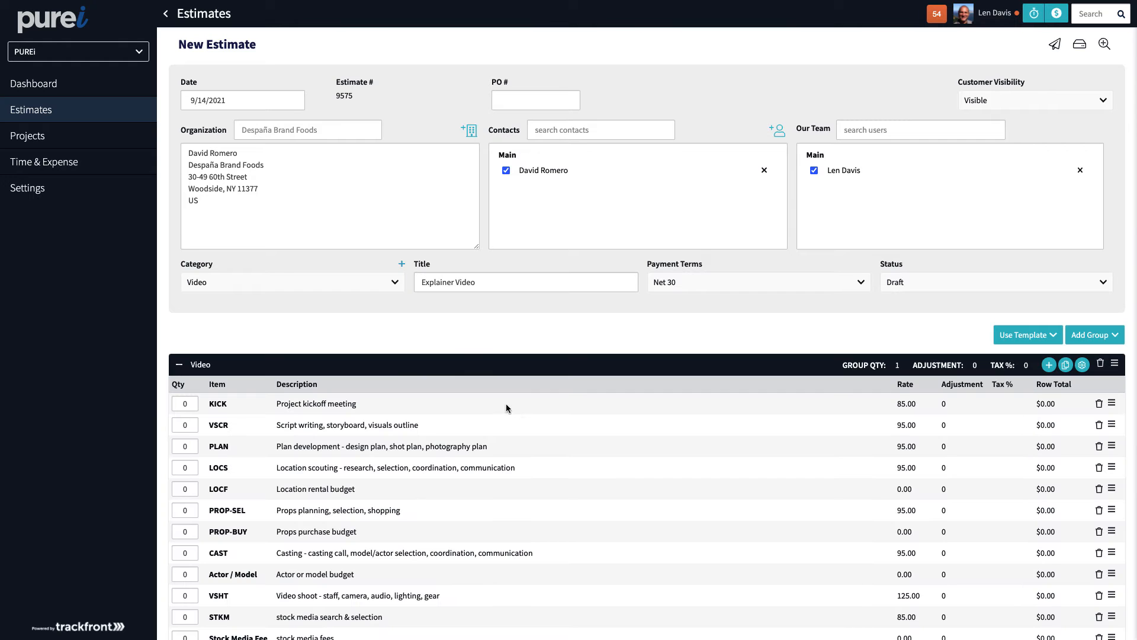
scroll(530, 406, down, 3)
scroll(531, 410, down, 3)
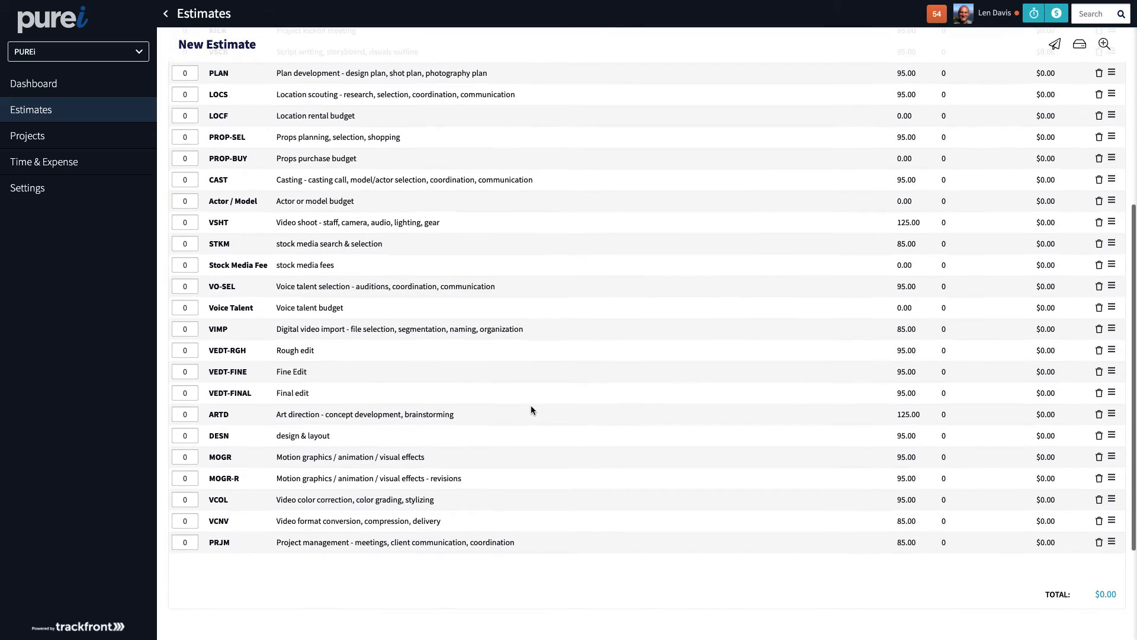
scroll(532, 410, up, 4)
scroll(531, 406, up, 2)
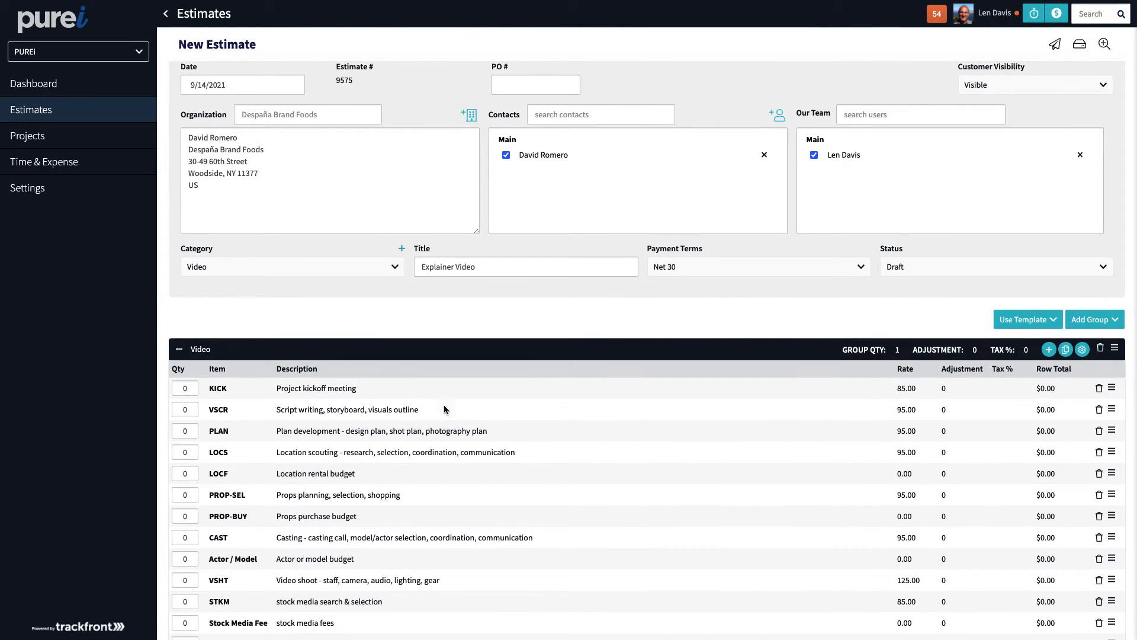
scroll(485, 435, down, 3)
scroll(485, 439, down, 1)
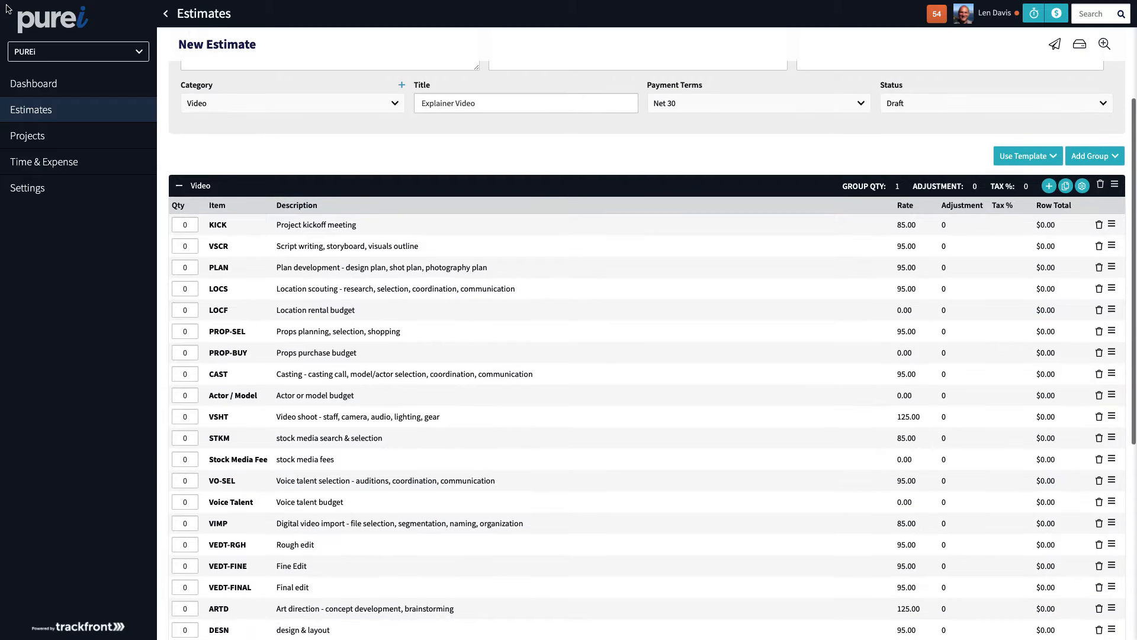
scroll(460, 403, up, 2)
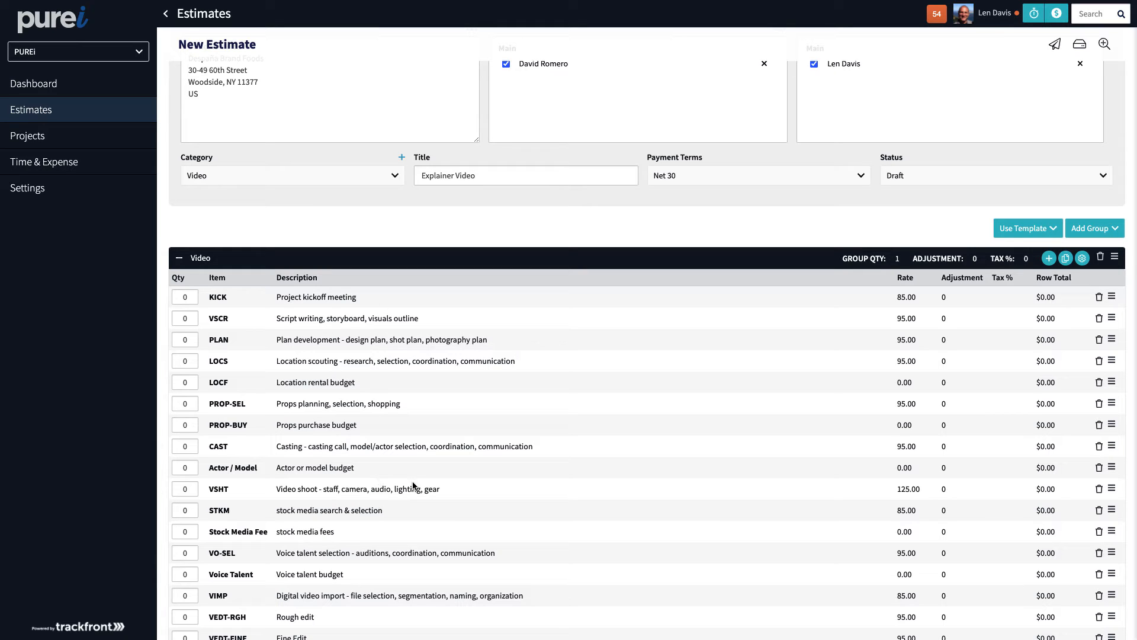
scroll(450, 481, down, 2)
scroll(467, 495, up, 4)
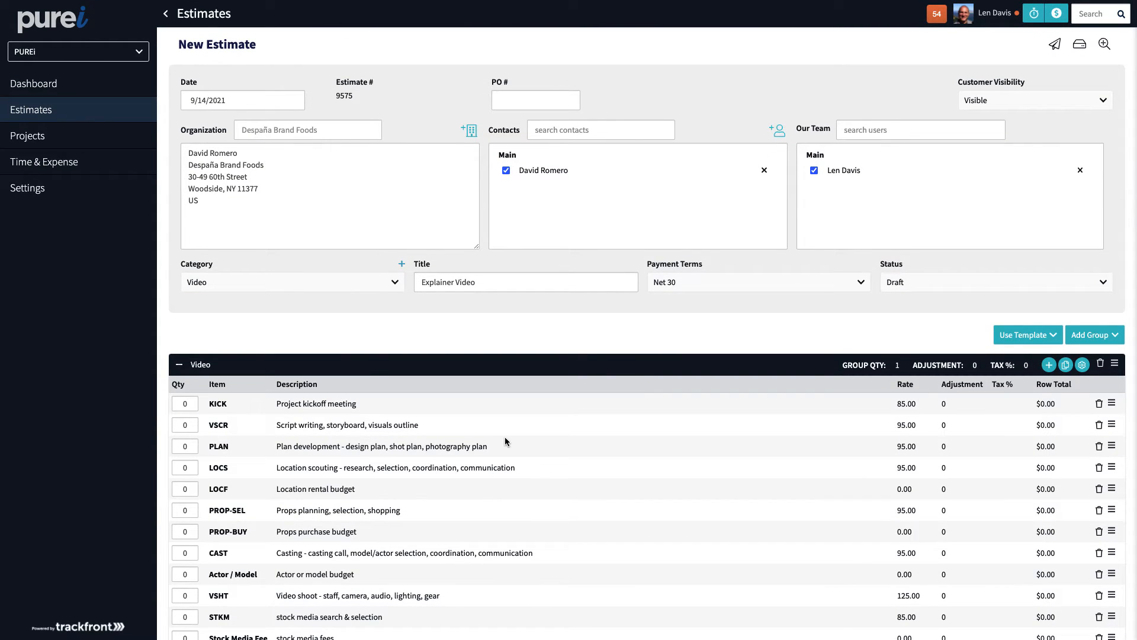
scroll(803, 382, down, 5)
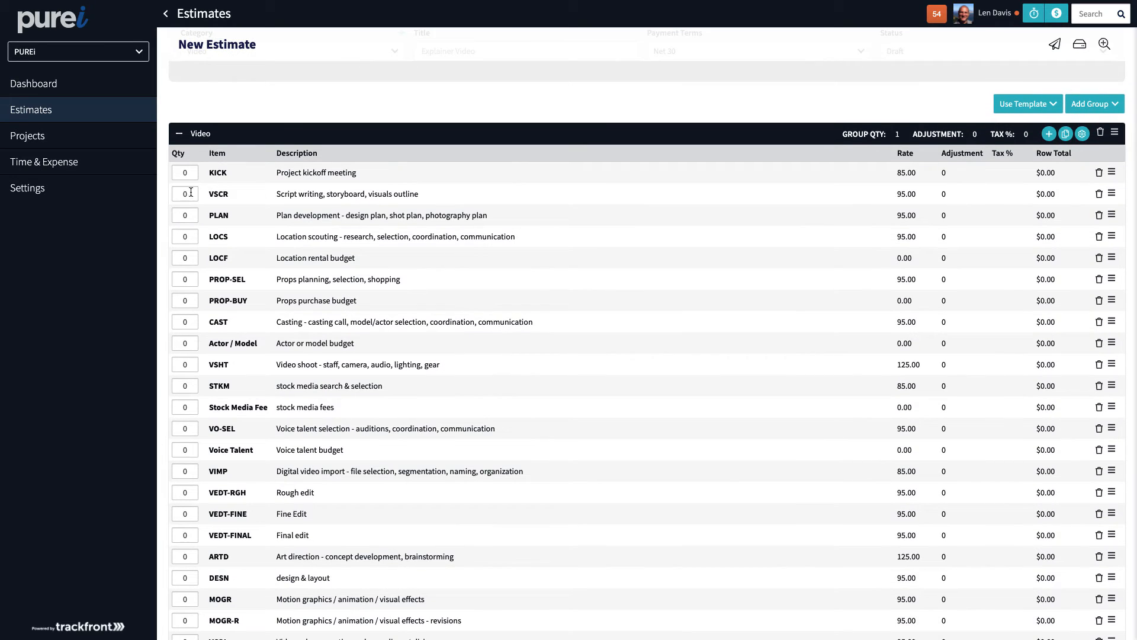
Enter quantities KICK 1, VSCR 2, PLAN 2 and VSHT 16 for a $2,465.00 total.
click(187, 195)
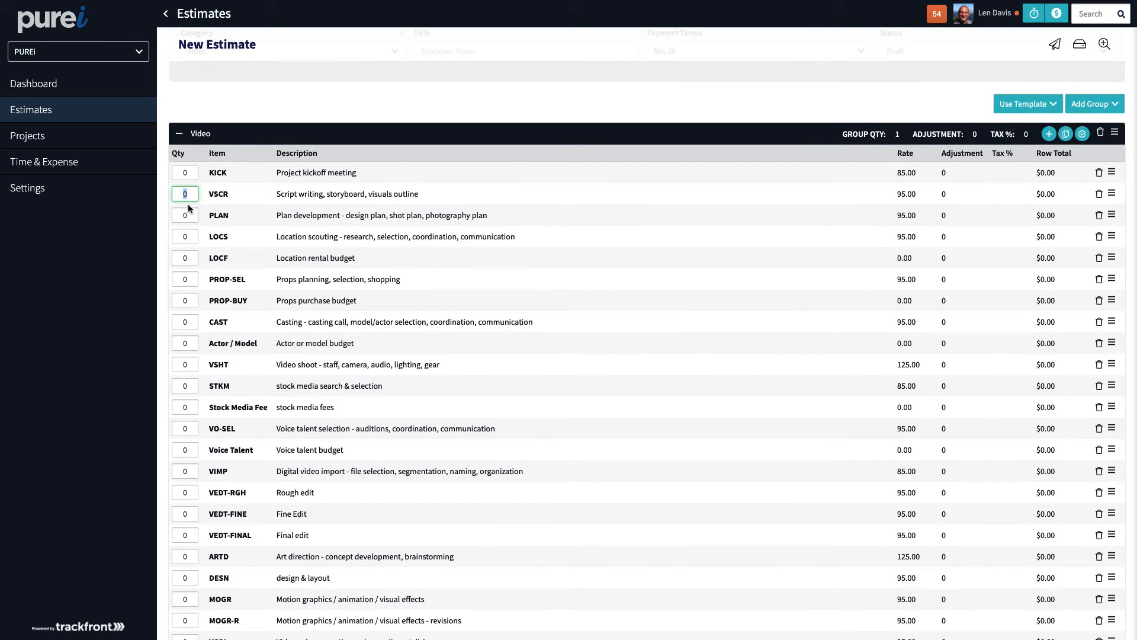
click(190, 169)
text(1)
key(Tab)
text(2)
key(Tab)
text(2)
click(187, 364)
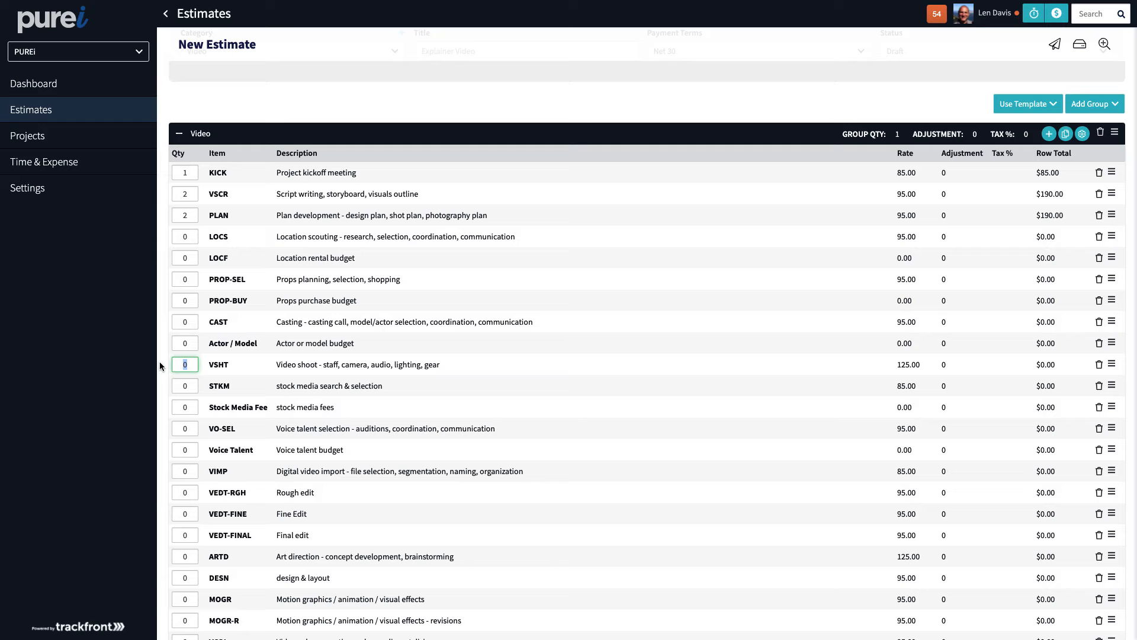
text(16)
scroll(272, 383, down, 3)
scroll(280, 378, down, 2)
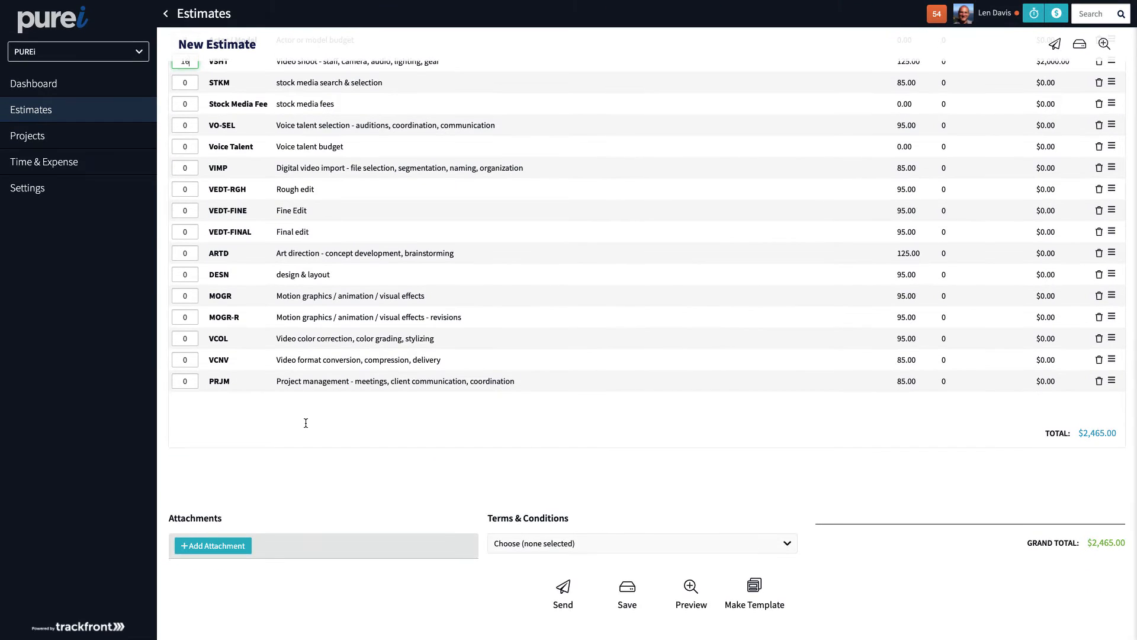
click(305, 423)
Type a two-line note and make its first three words bold, italic and underlined.
text(asdfadsf asdf asdfadf)
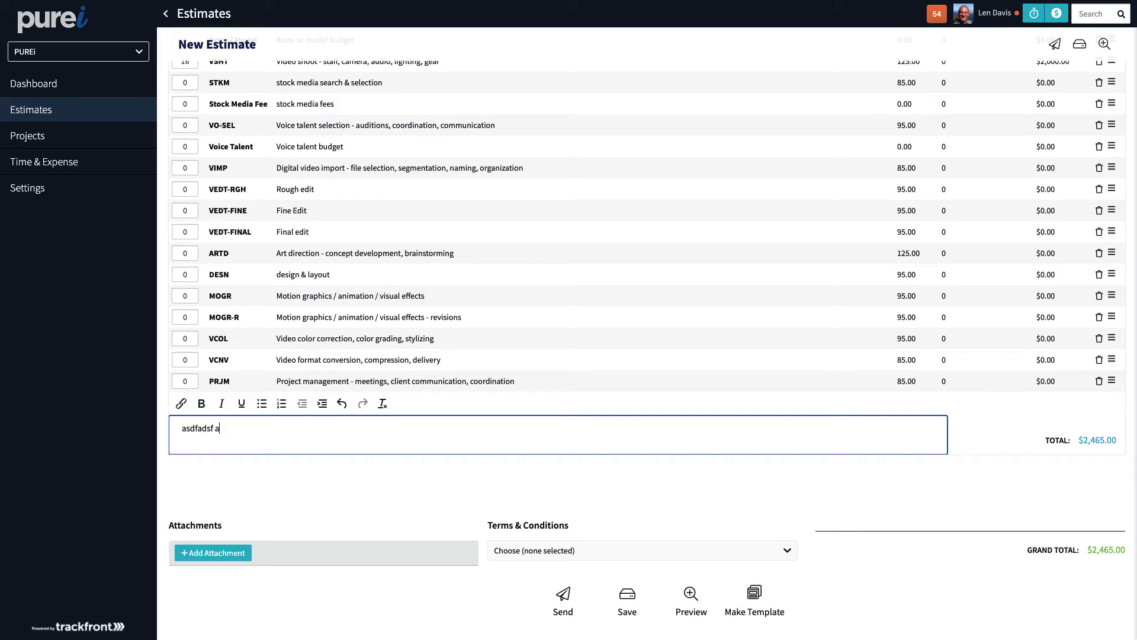
key(Return)
text(asdfasdf adfasdfasdf)
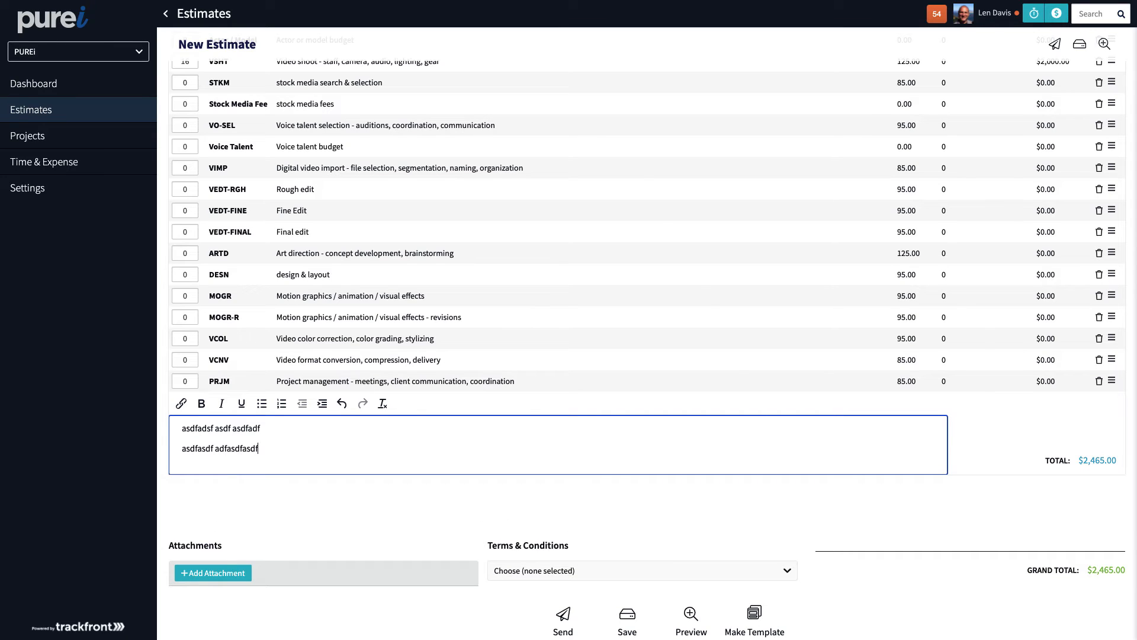
double_click(203, 429)
click(202, 405)
double_click(230, 430)
click(221, 403)
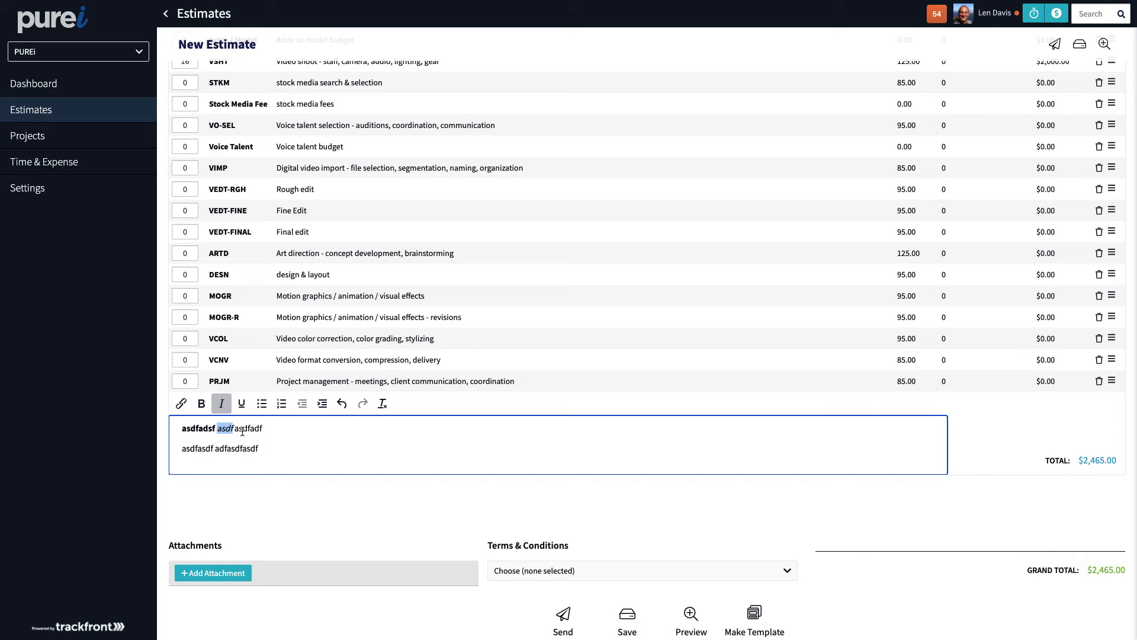
double_click(243, 429)
click(241, 405)
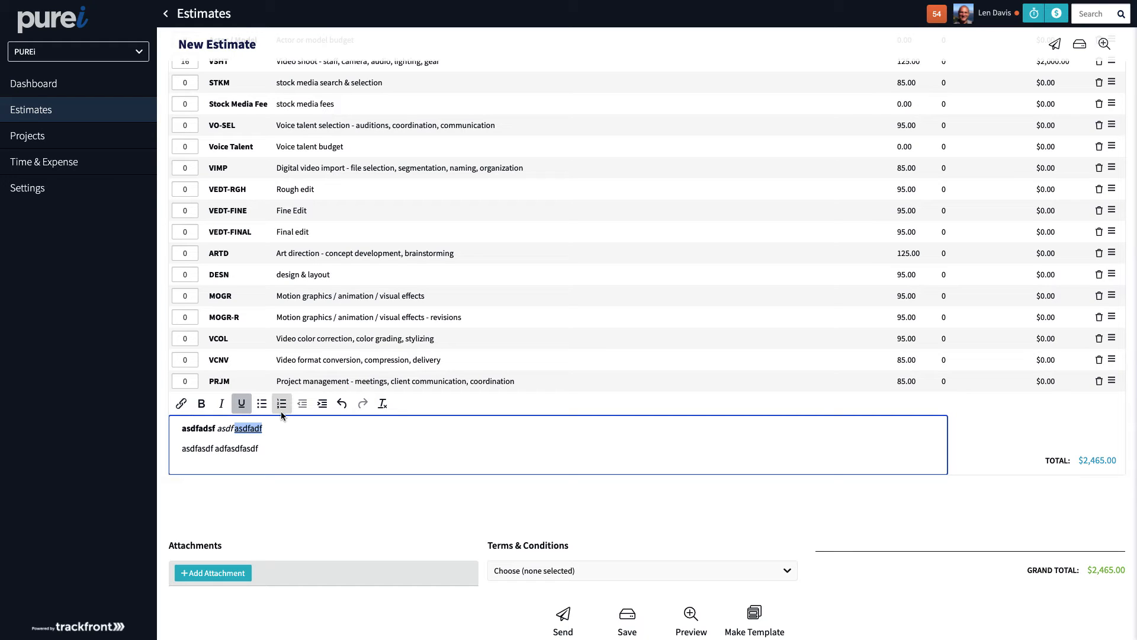
Turn the note's second line into a bulleted list and add a second bullet 'adsfasdf'.
click(246, 449)
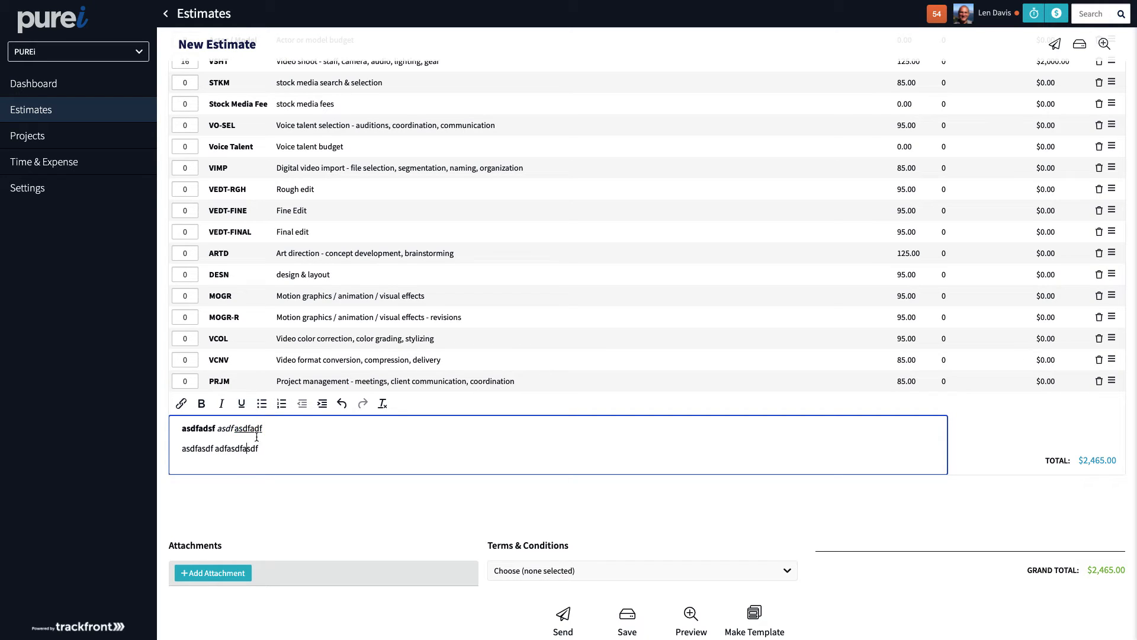
click(261, 403)
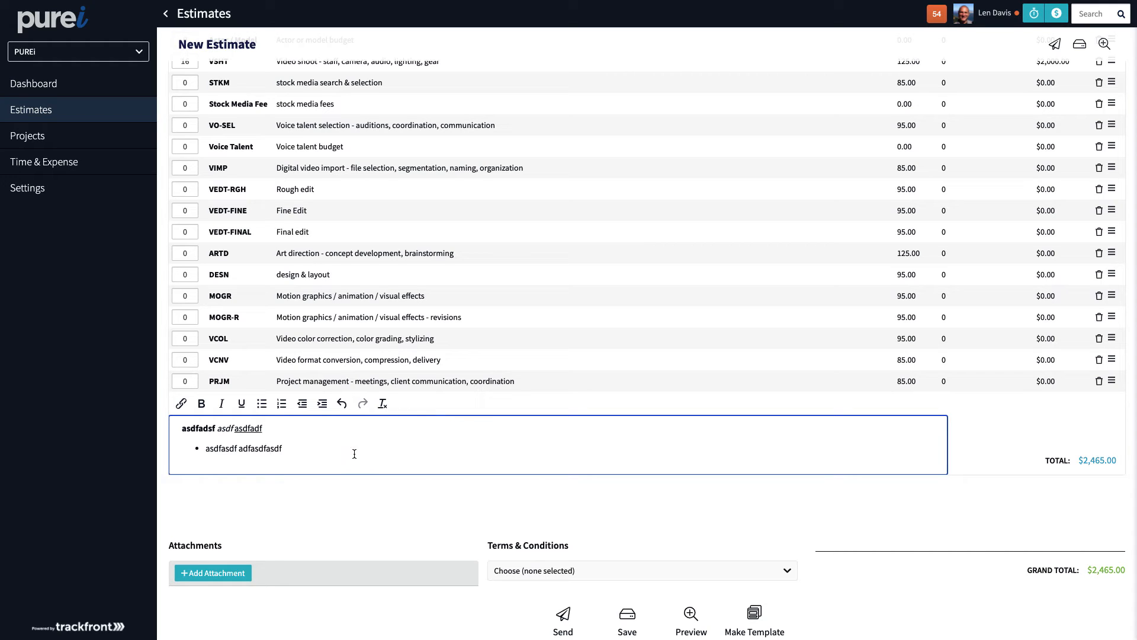
key(Return)
text(adsfasdf)
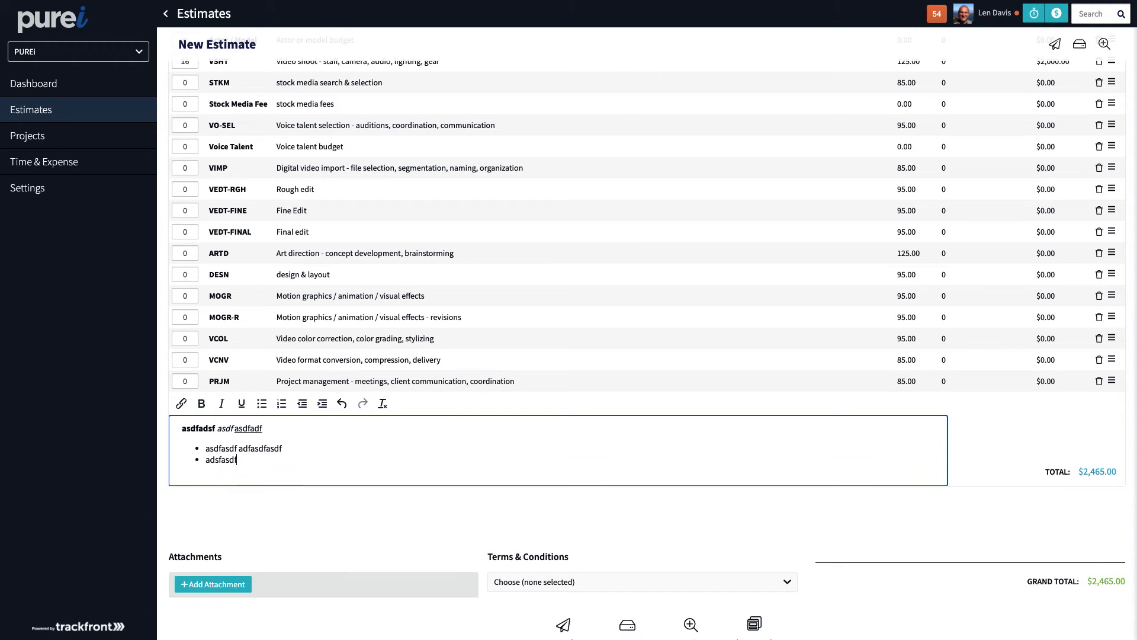
scroll(483, 473, up, 2)
scroll(483, 473, down, 3)
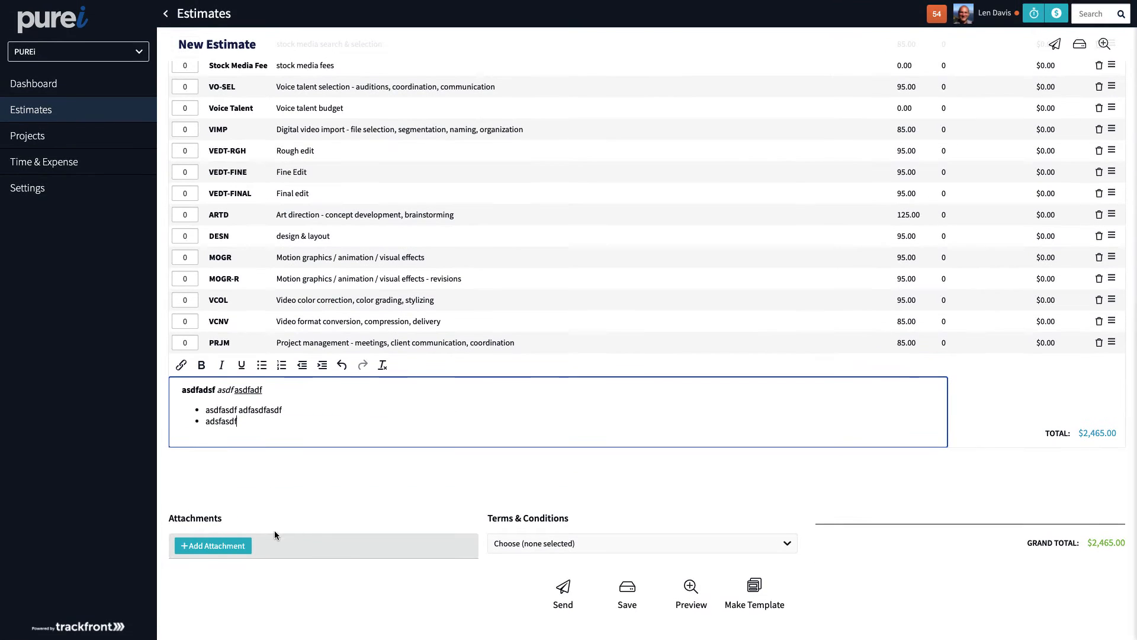
Attach Cover.pdf and Explainer_Video_Overview.pdf, moving Explainer_Video_Overview.pdf above Cover.pdf.
click(225, 546)
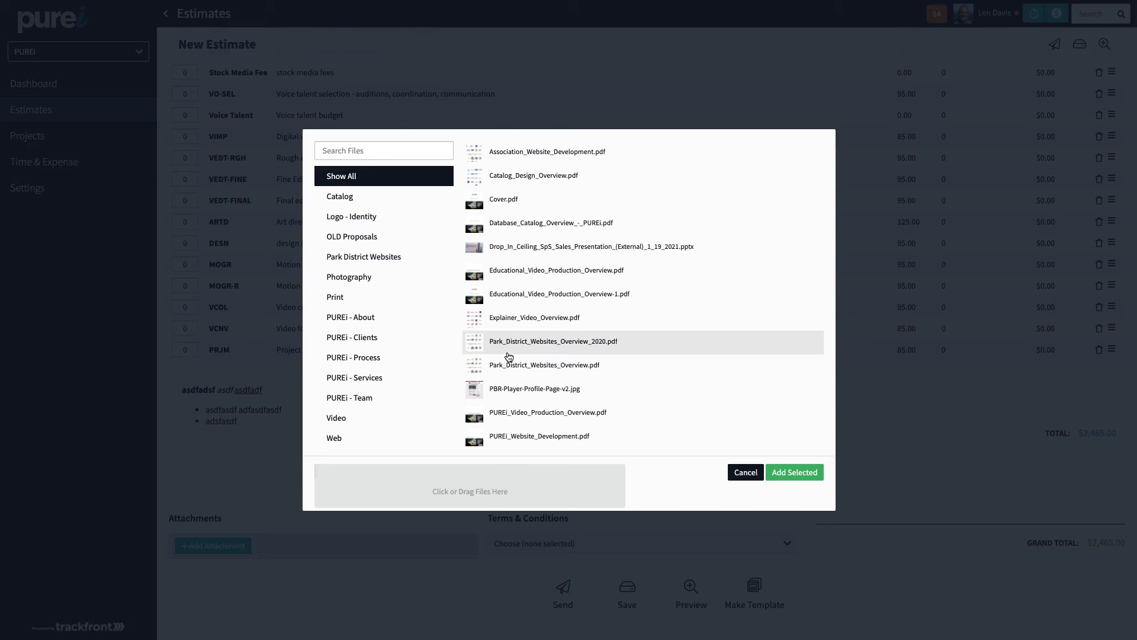
click(522, 204)
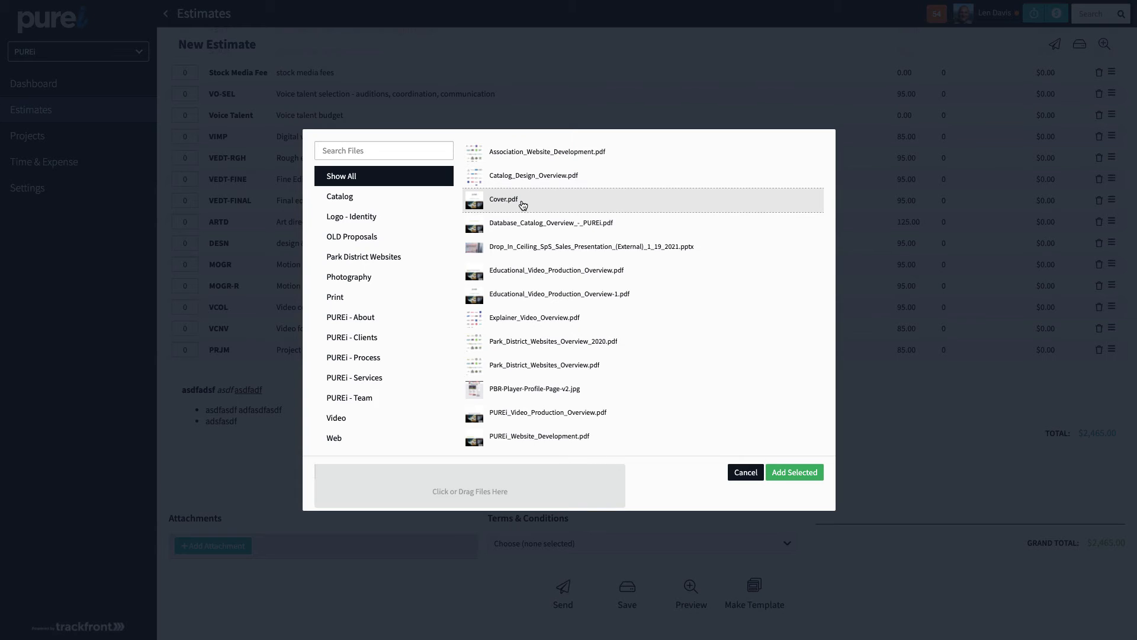
click(545, 322)
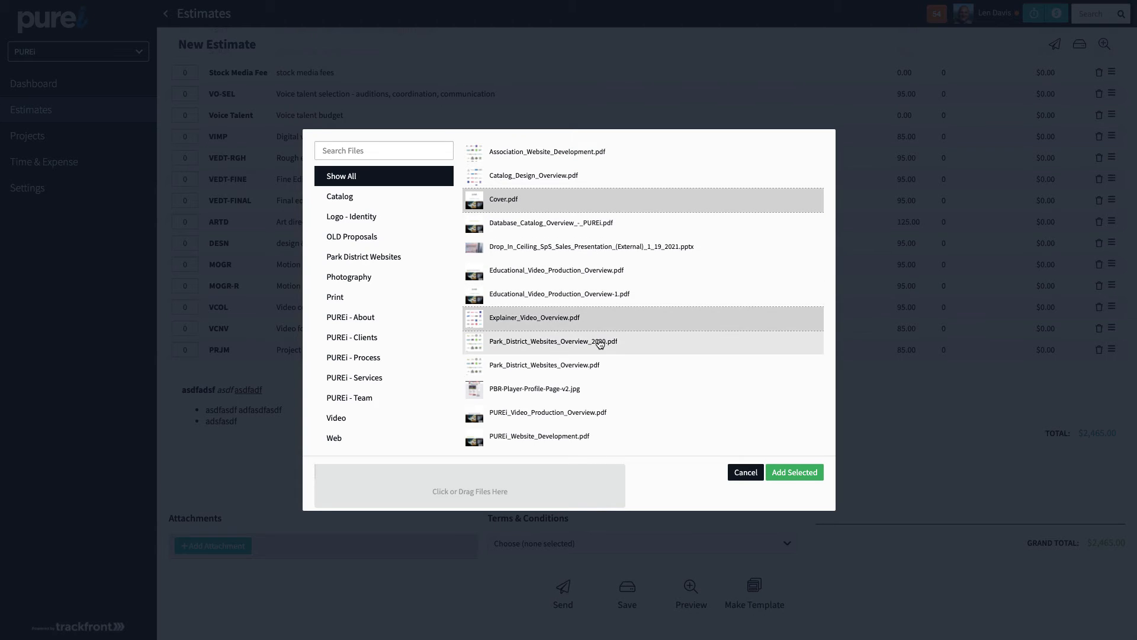
click(782, 476)
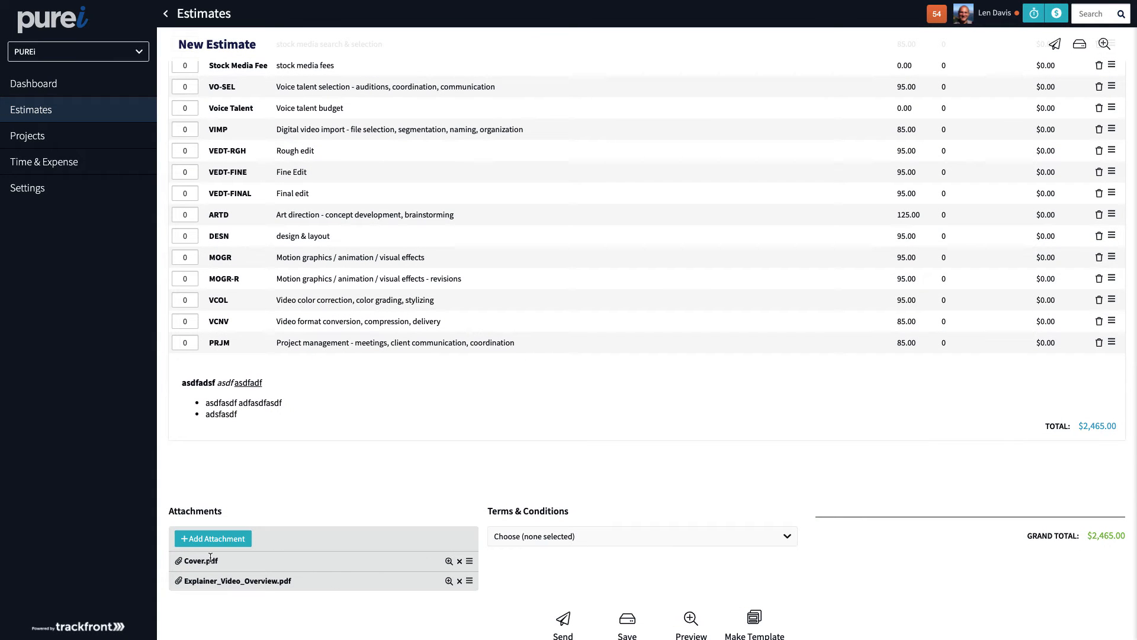
mouse_move(471, 580)
mouse_down()
mouse_move(471, 557)
mouse_move(462, 586)
mouse_move(452, 543)
mouse_move(466, 566)
mouse_up()
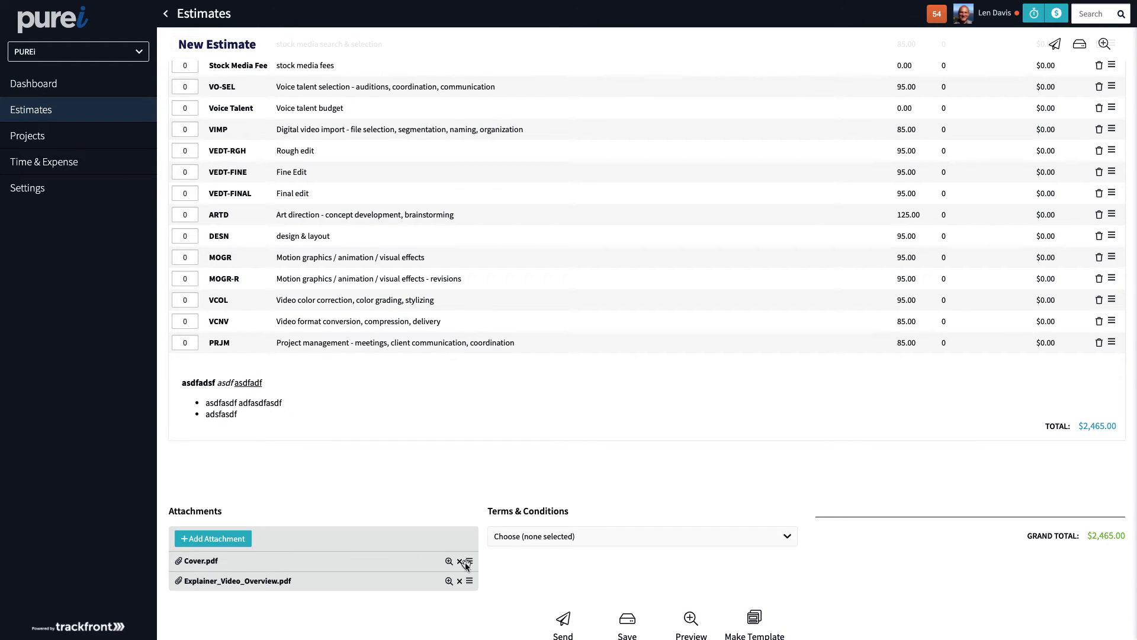
Choose 'Terms & Conditions' as the estimate's terms and review the finished estimate.
click(578, 528)
click(570, 569)
scroll(586, 559, down, 2)
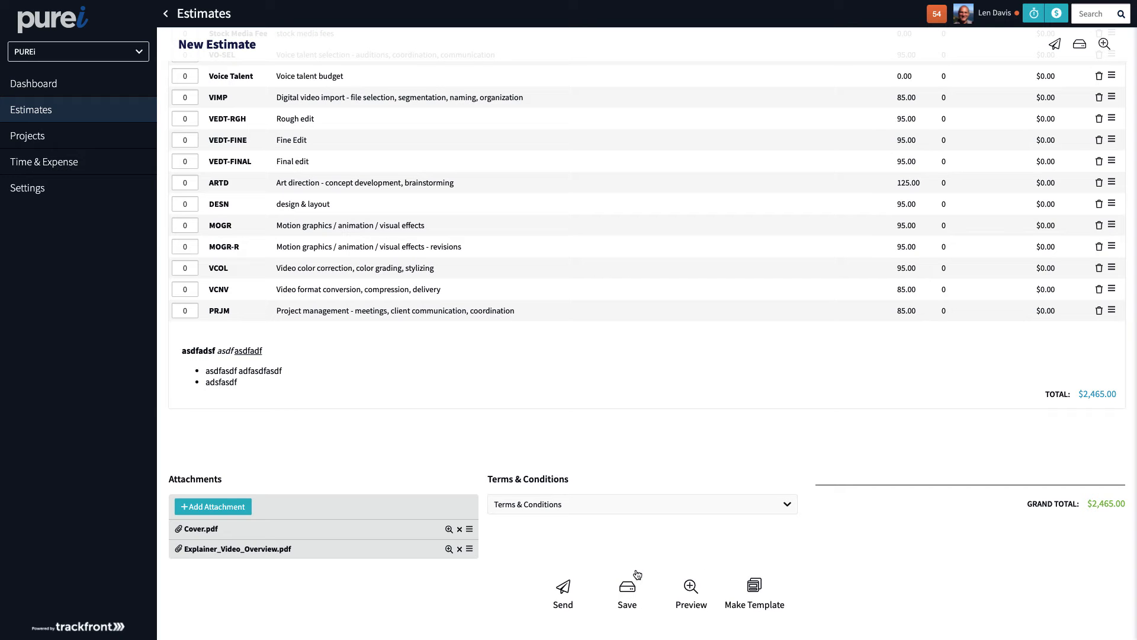
scroll(637, 568, up, 1)
scroll(638, 569, up, 9)
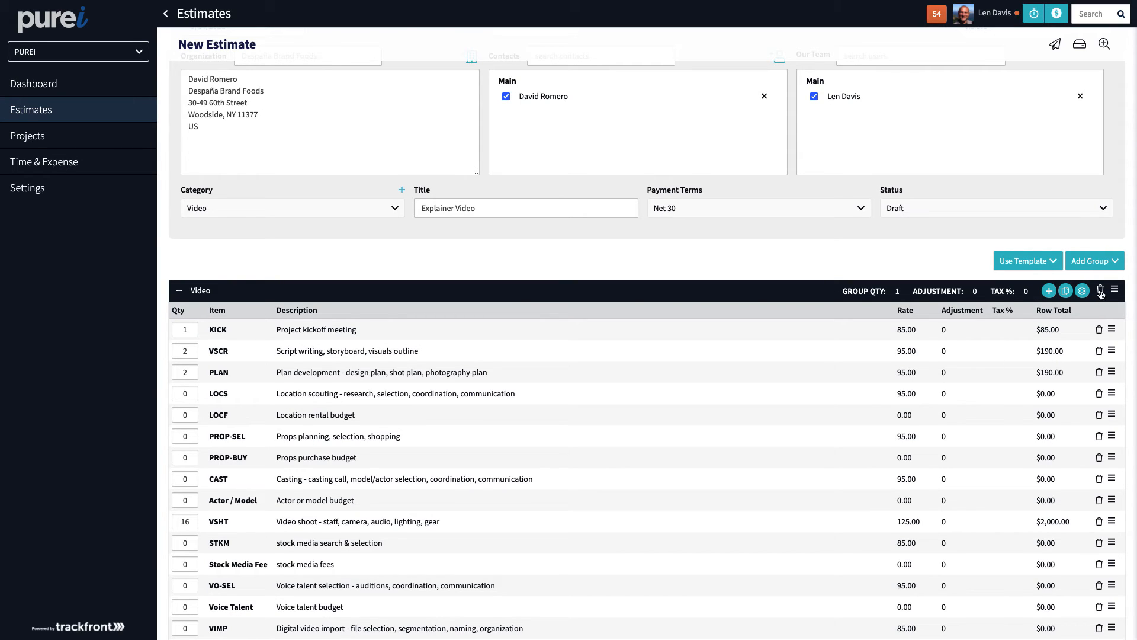
Delete the Video group, remove both PDF attachments, clear the terms, and list the templates.
click(1099, 292)
click(717, 346)
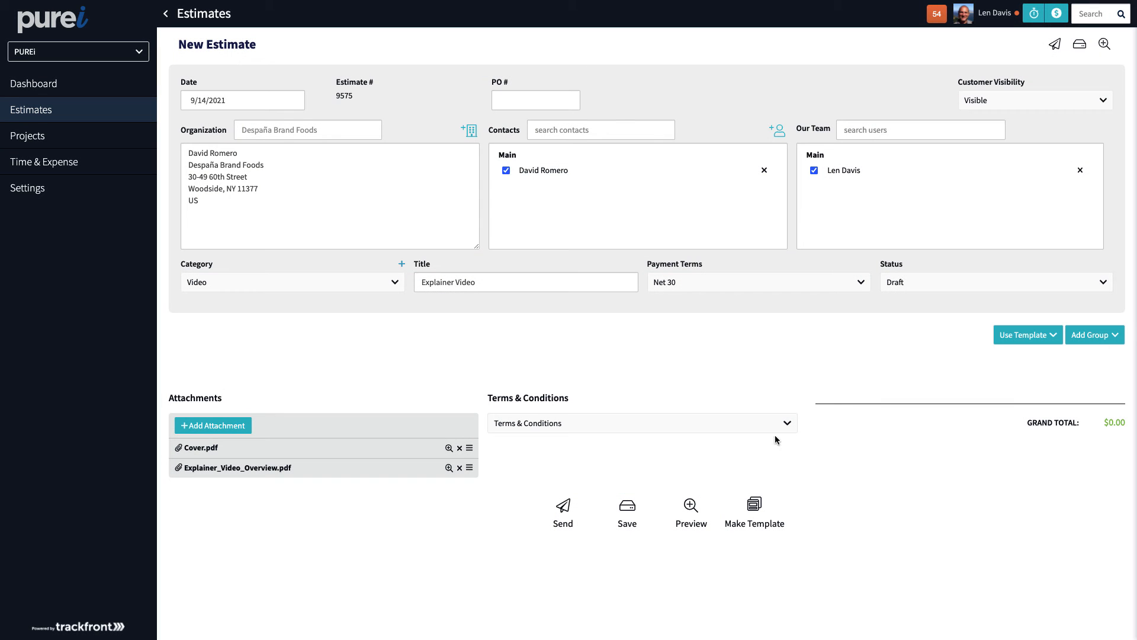
click(460, 447)
click(460, 447)
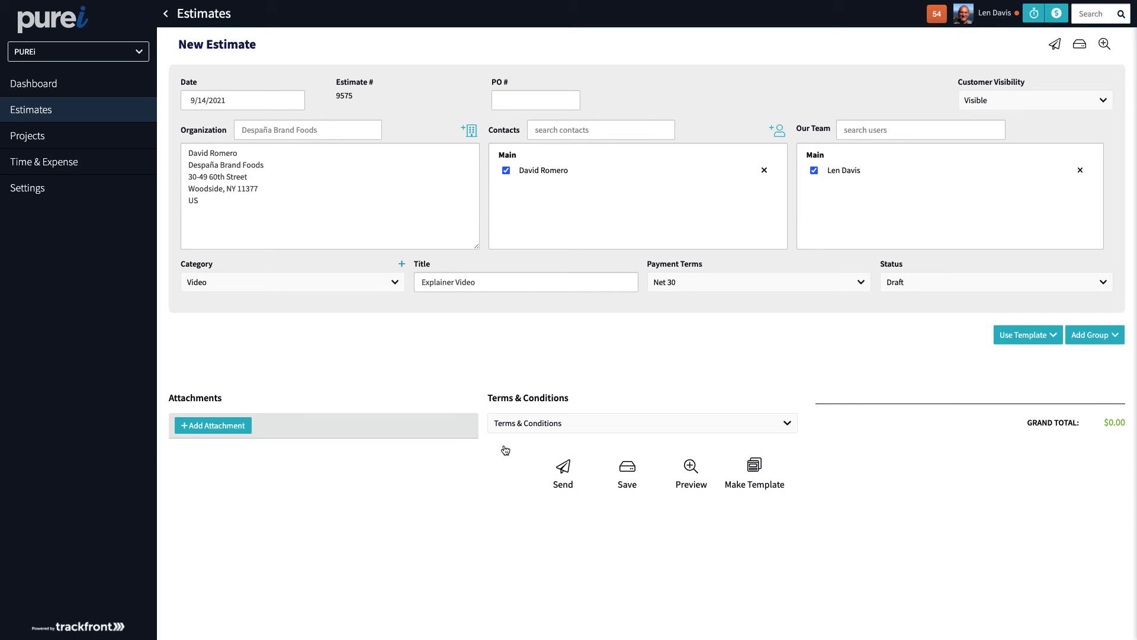
click(552, 427)
click(540, 446)
click(1039, 337)
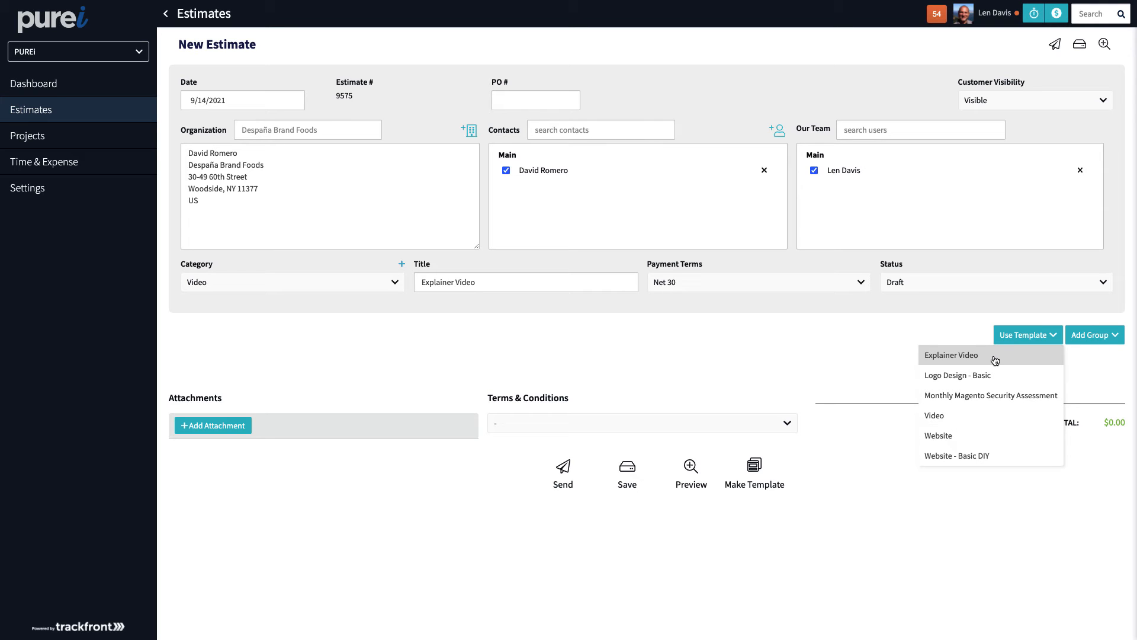
Apply the Explainer Video template: sixteen items, scope notes and two PDF attachments, totalling $5,840.00.
click(995, 360)
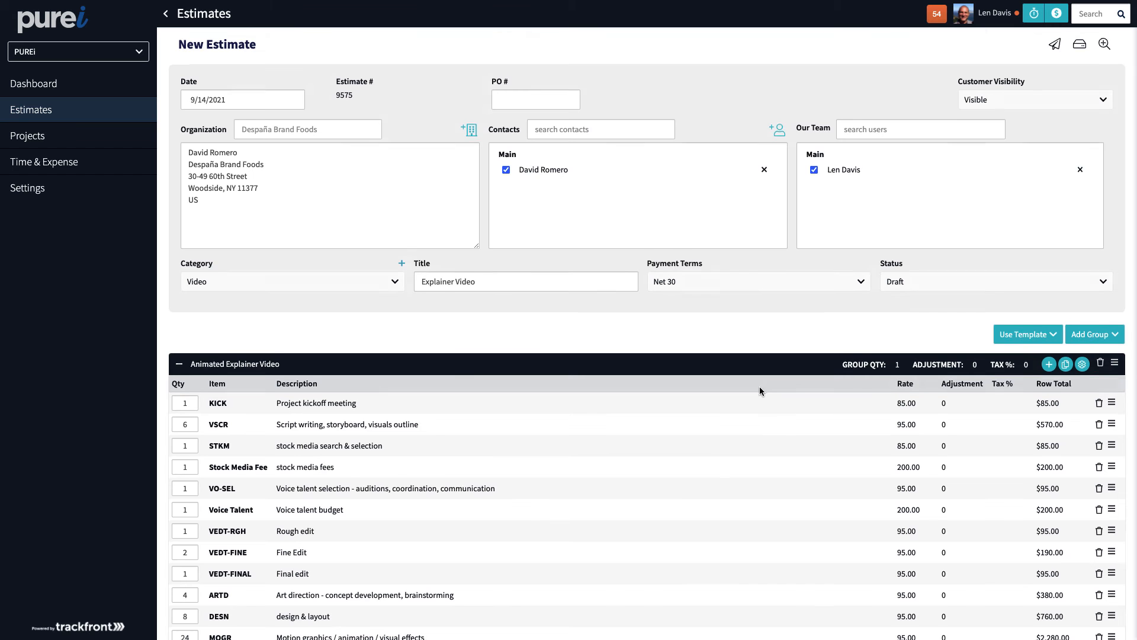
scroll(759, 386, down, 3)
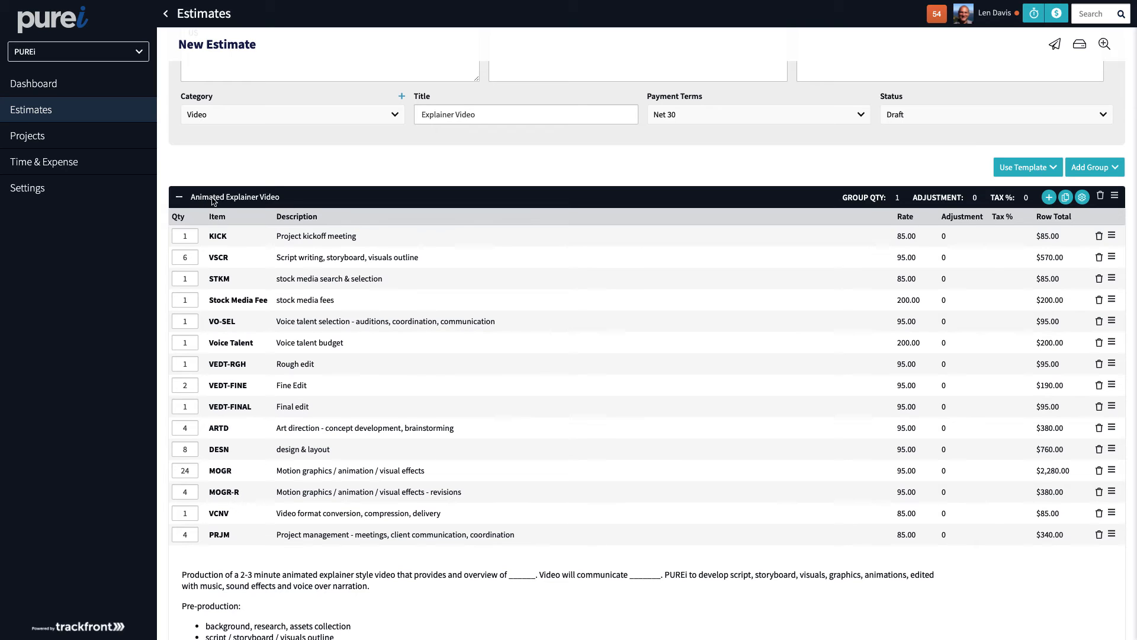
click(262, 198)
click(283, 170)
scroll(331, 354, down, 3)
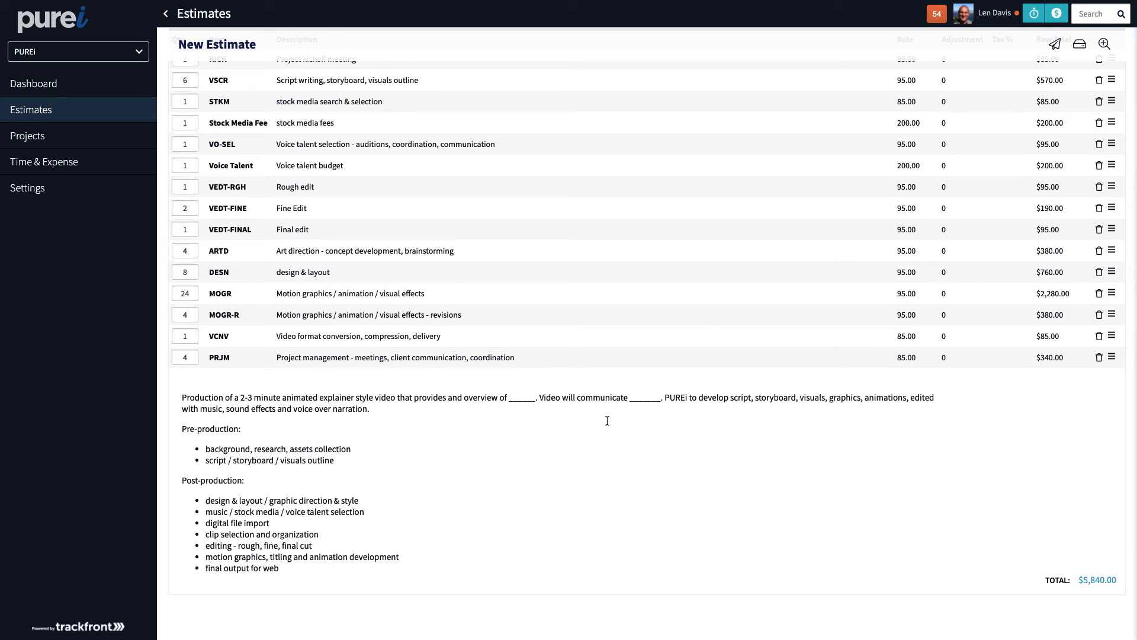
scroll(531, 438, down, 2)
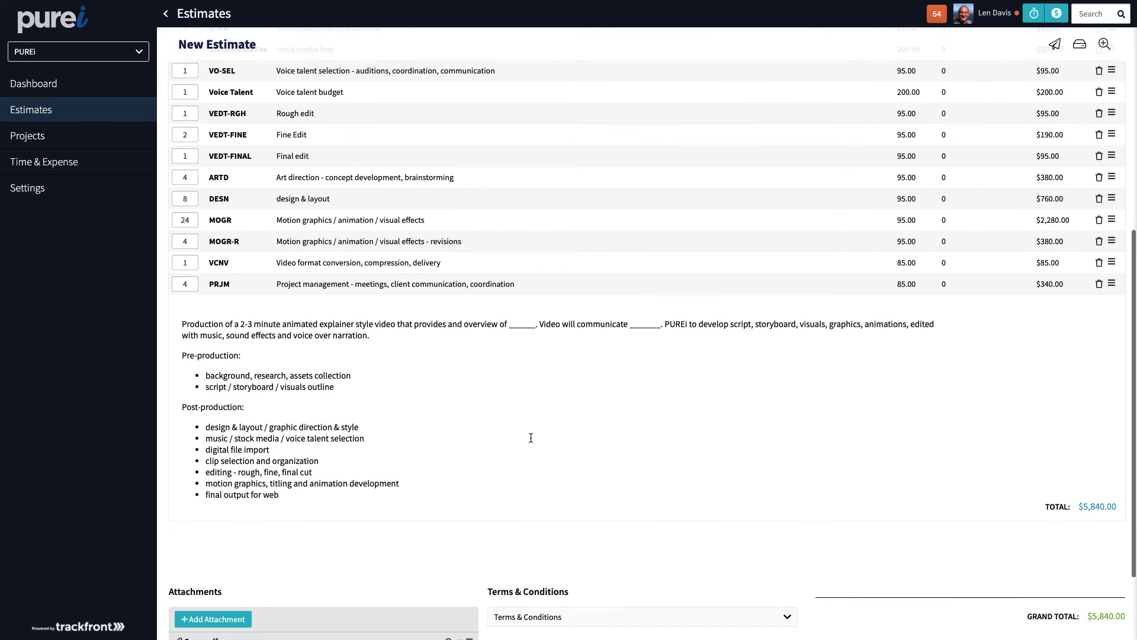
scroll(663, 448, up, 3)
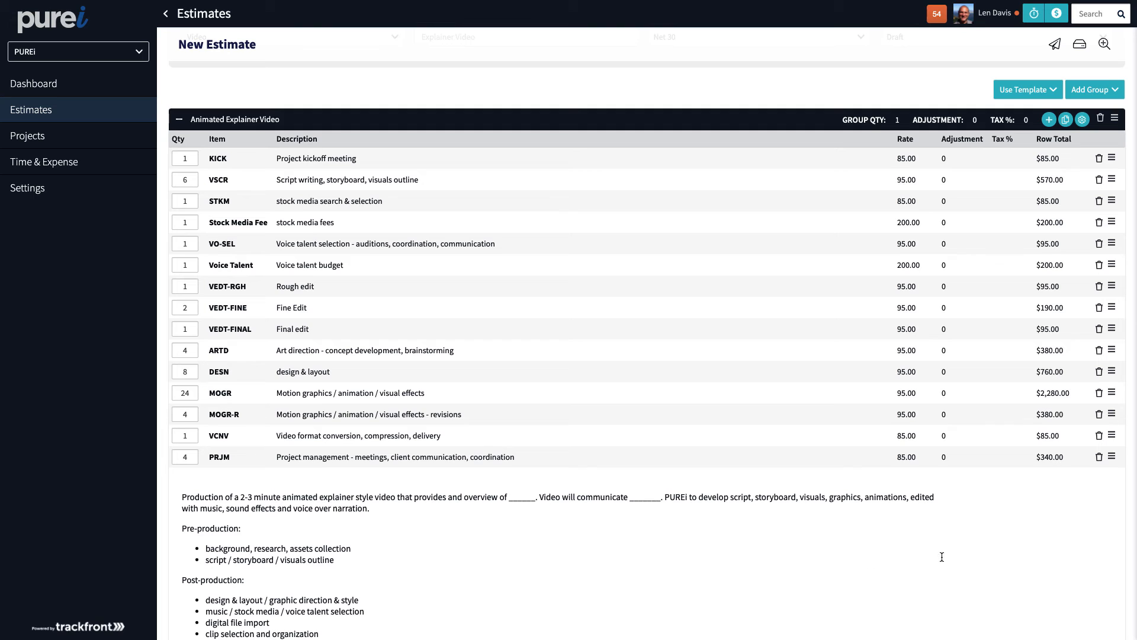
scroll(736, 439, down, 5)
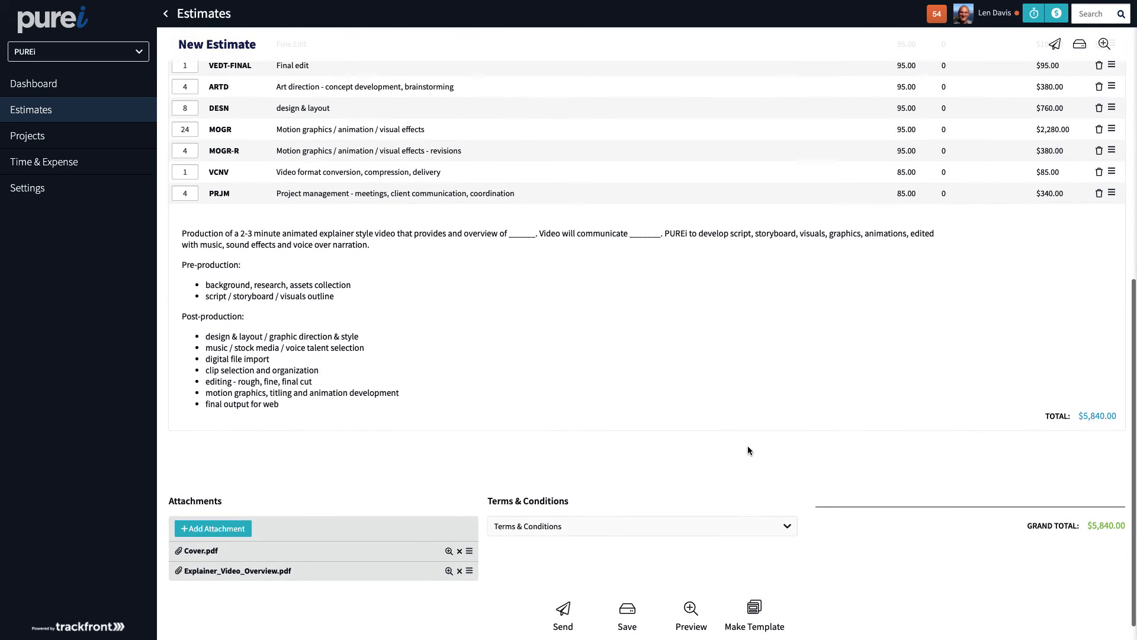
scroll(568, 379, up, 4)
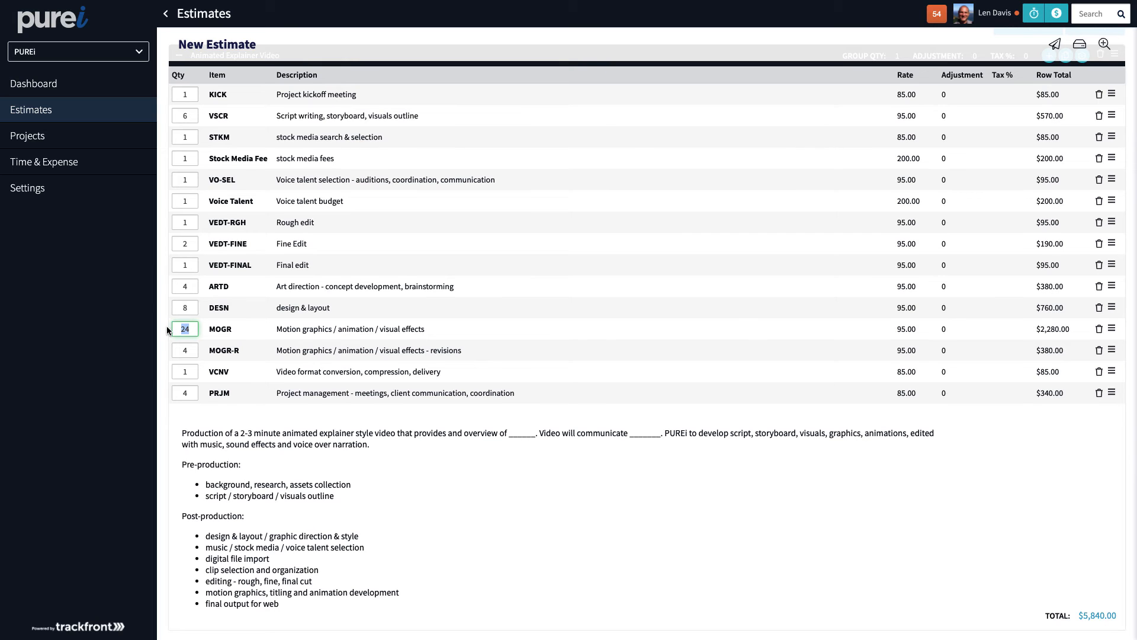
Set MOGR quantity to 32 and DESN to 12 for a $6,980.00 total, then save.
text(32)
text(12)
scroll(505, 415, down, 4)
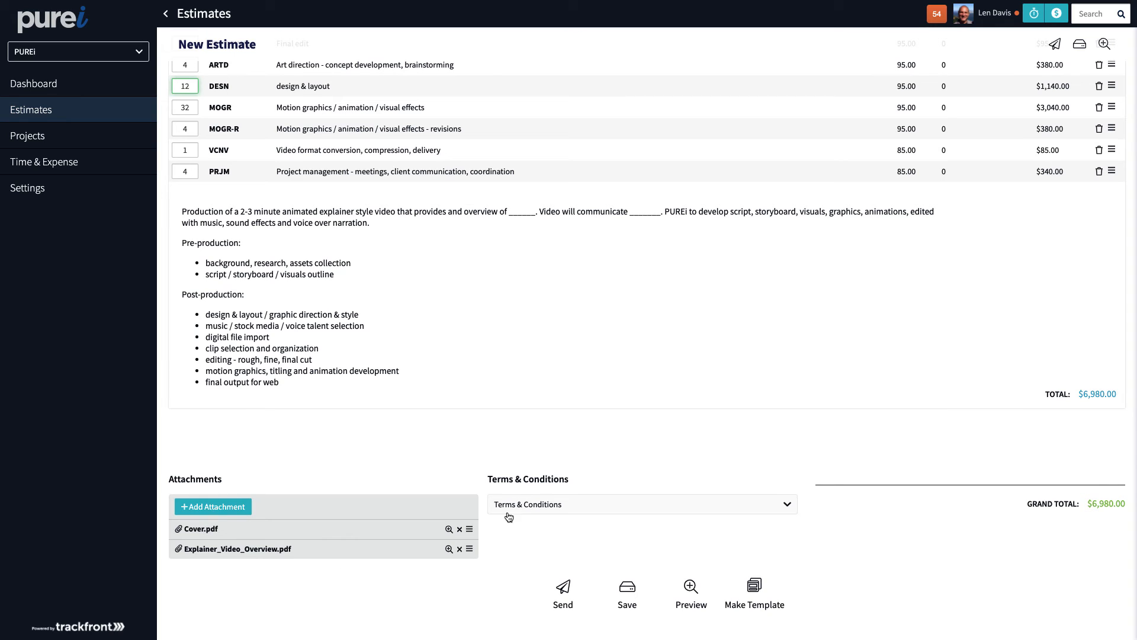
click(628, 591)
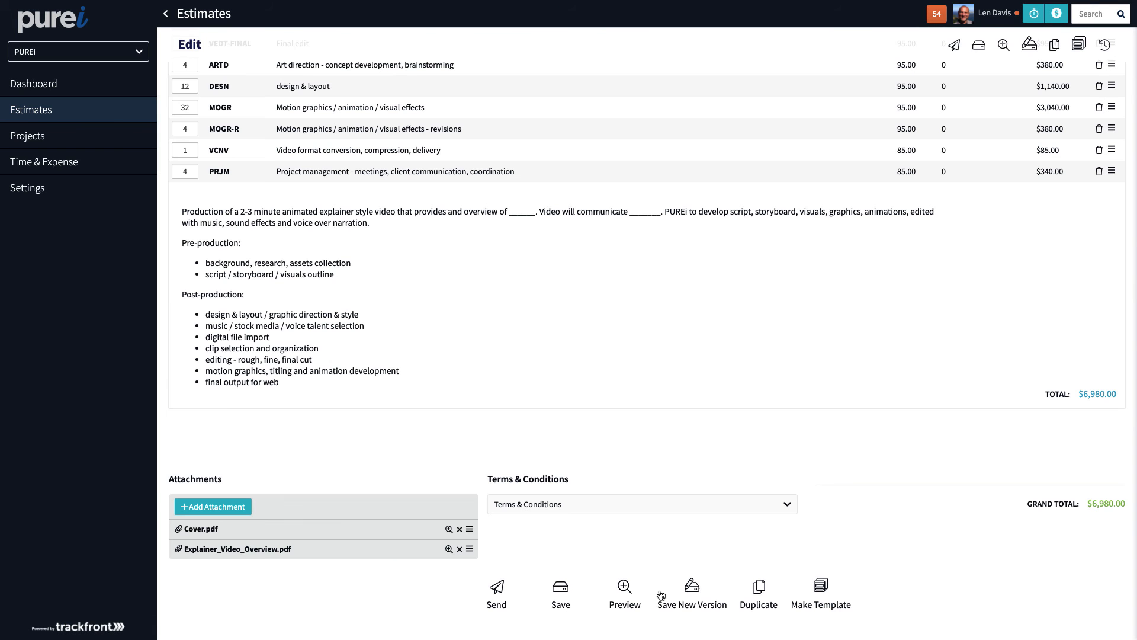
click(625, 590)
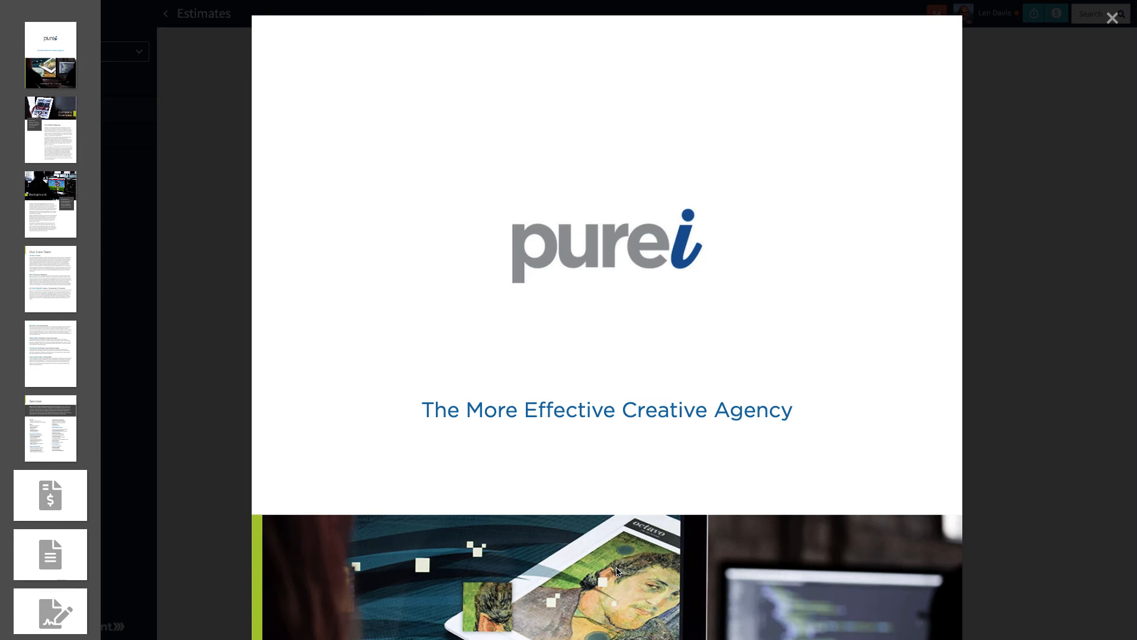
scroll(528, 308, down, 20)
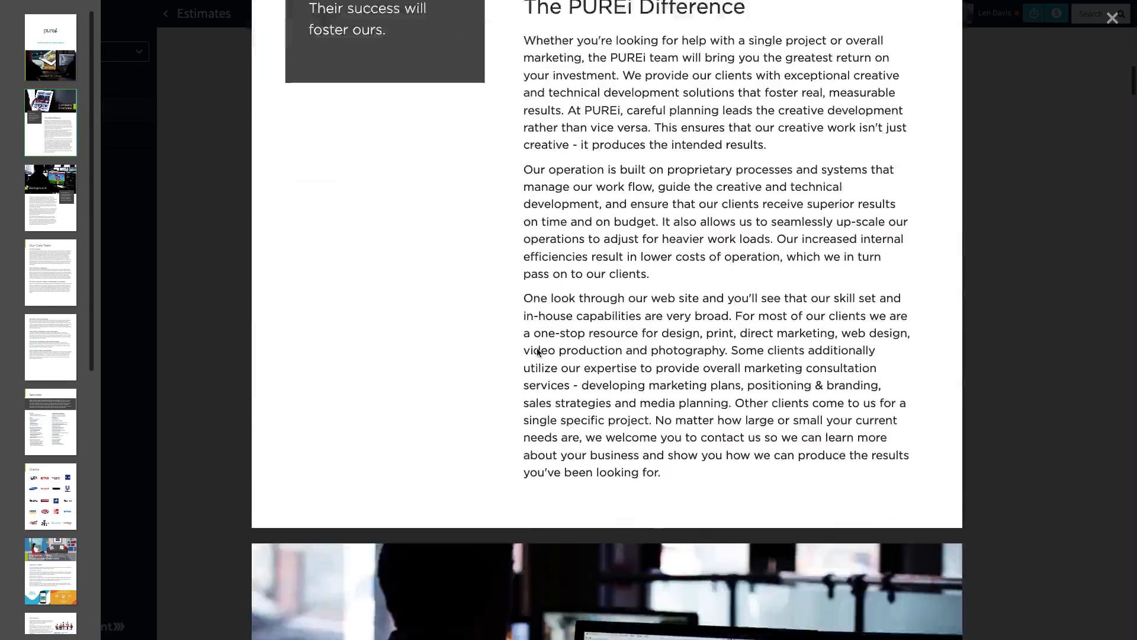
scroll(537, 363, down, 20)
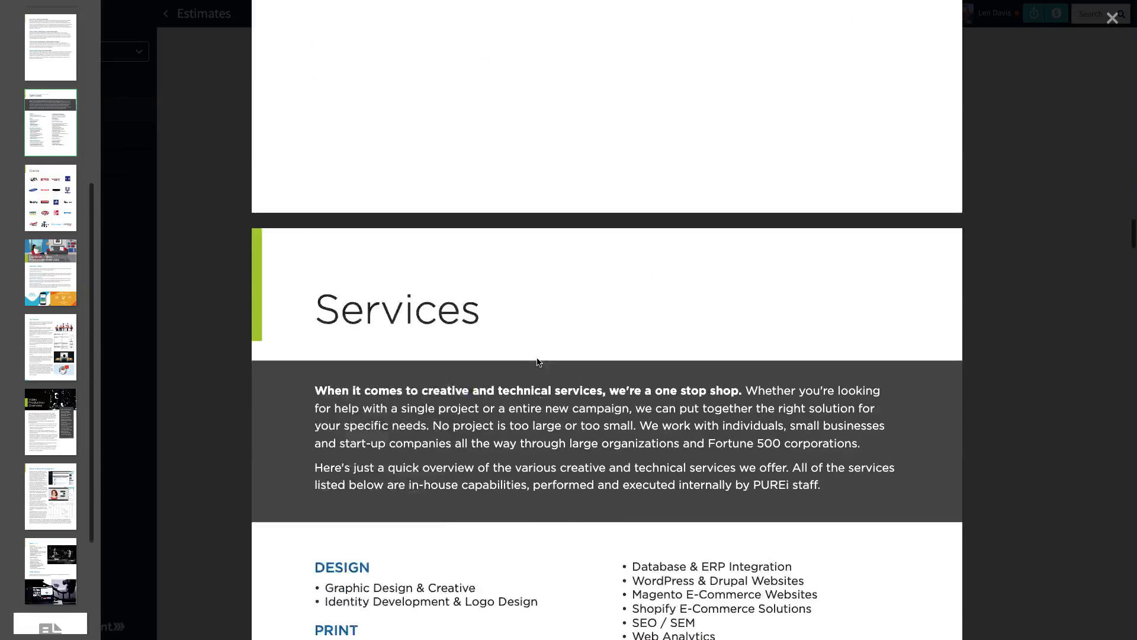
scroll(537, 363, down, 20)
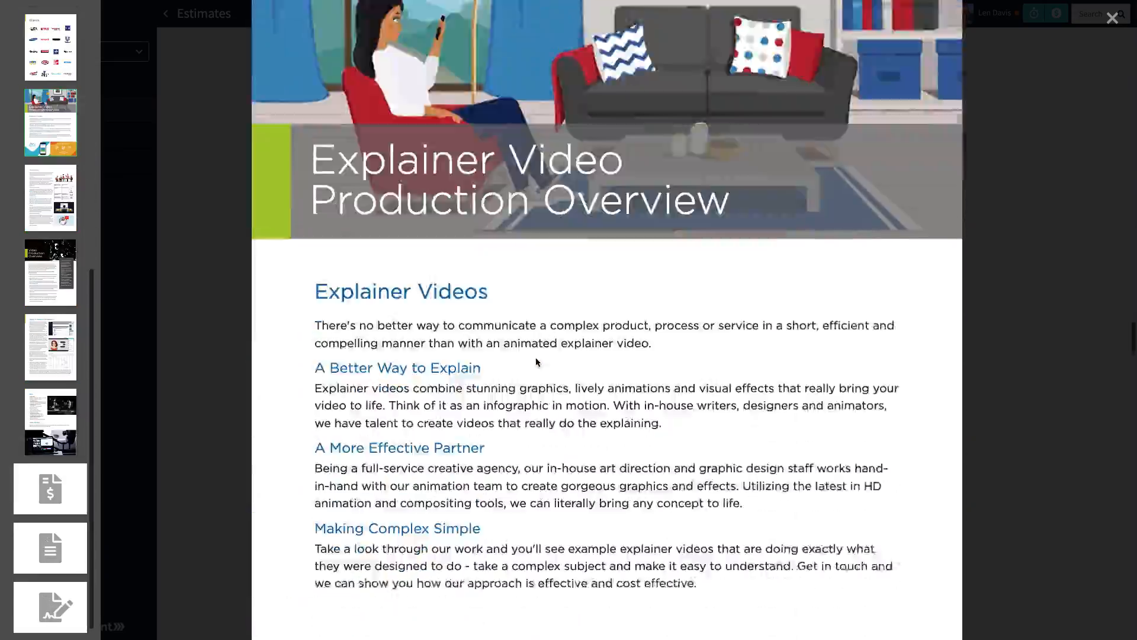
scroll(535, 363, down, 20)
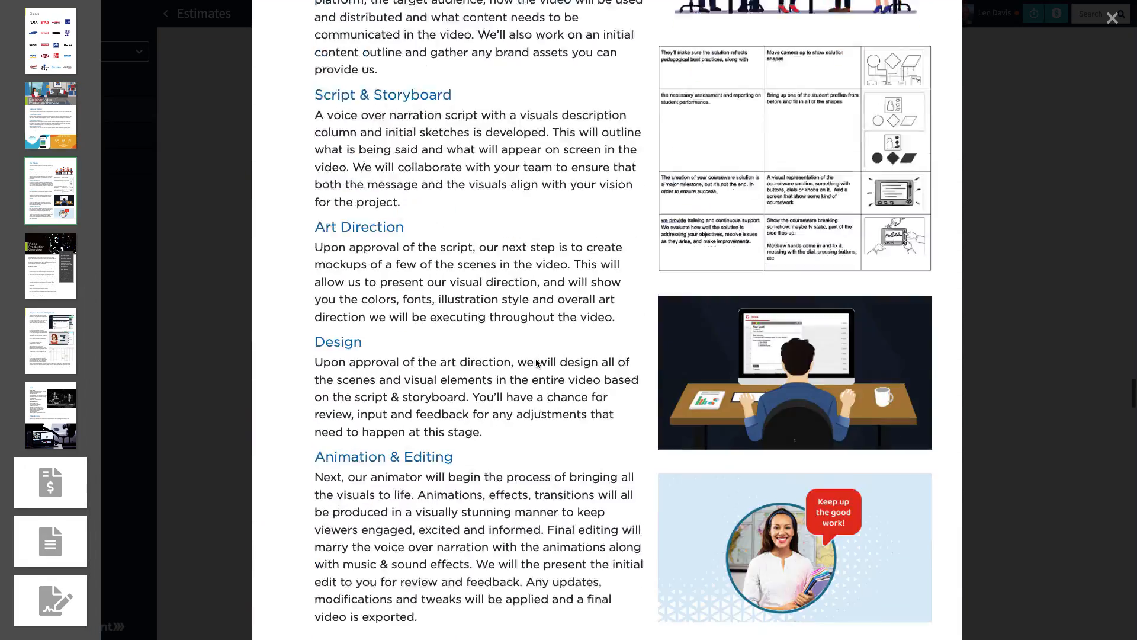
scroll(536, 363, down, 20)
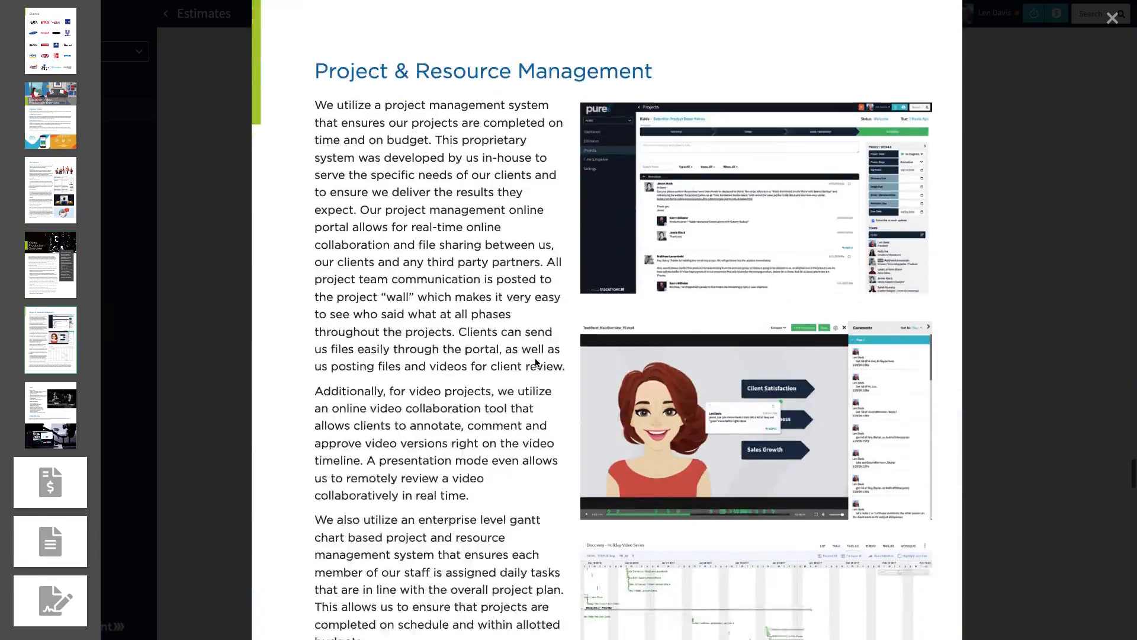
scroll(536, 363, down, 20)
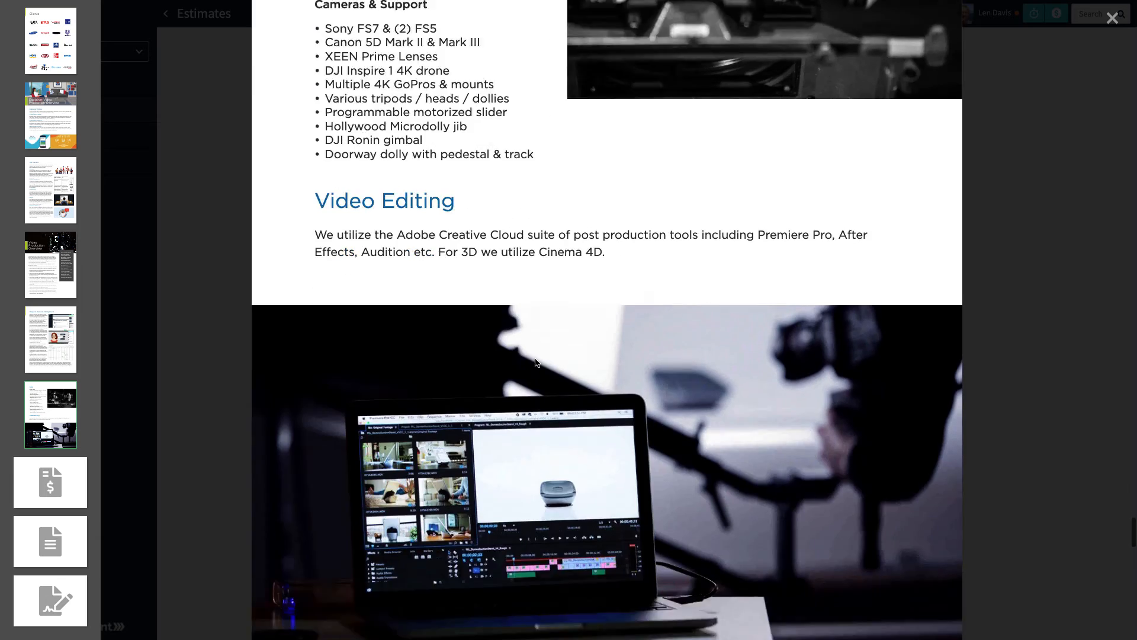
scroll(535, 363, down, 6)
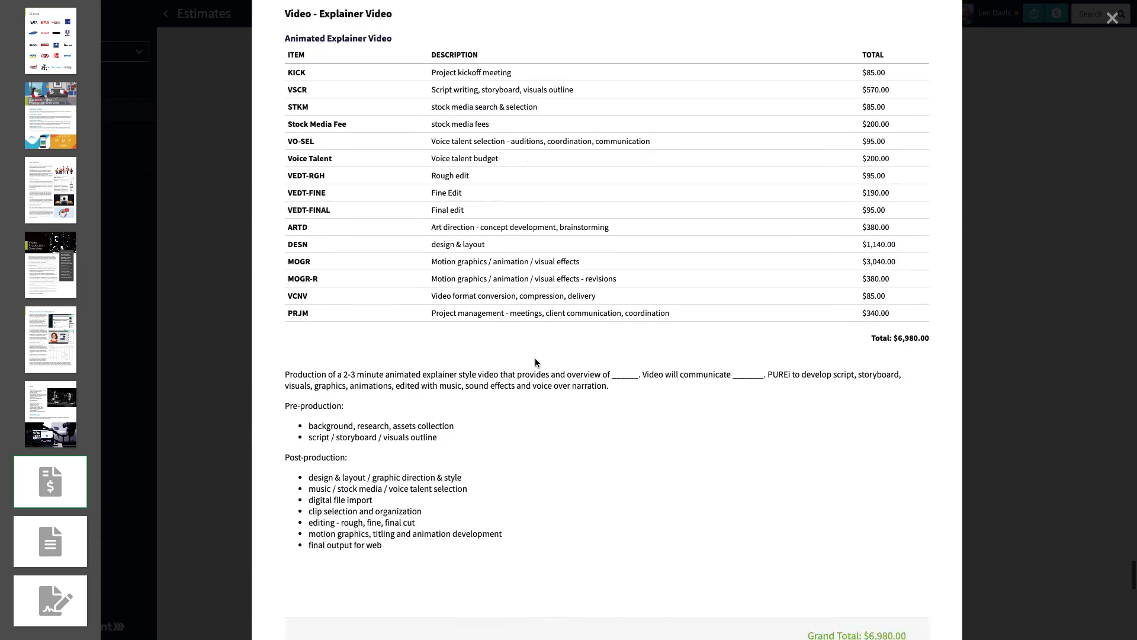
scroll(592, 330, down, 20)
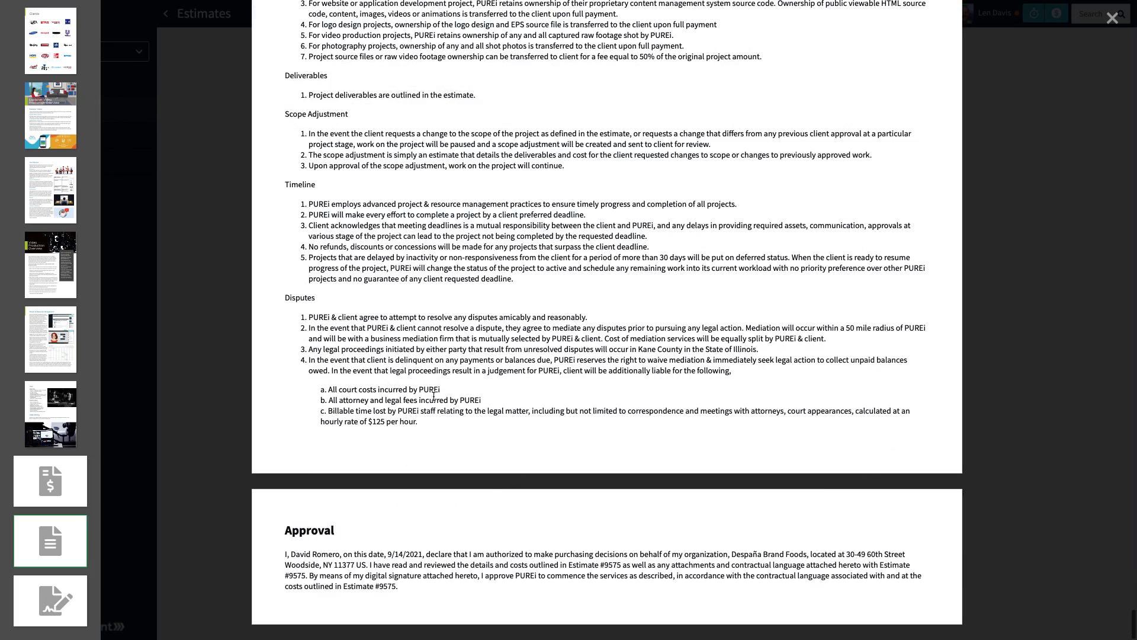
scroll(434, 396, up, 8)
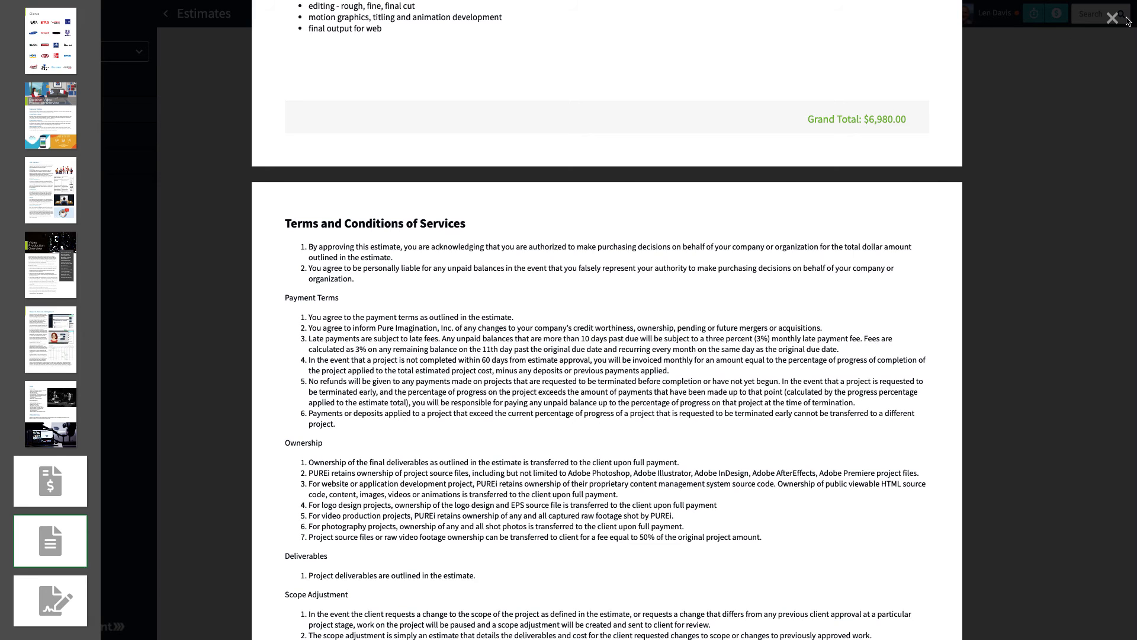
click(1114, 20)
scroll(726, 378, down, 10)
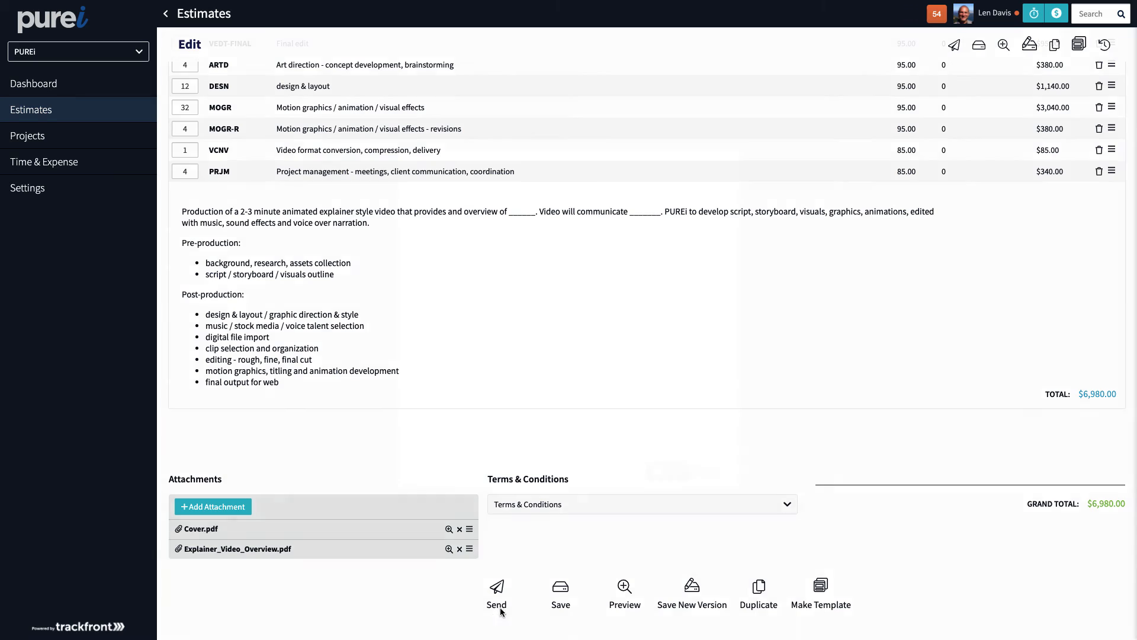
Start sending the estimate and drop the team member so only the client contact receives it.
click(500, 605)
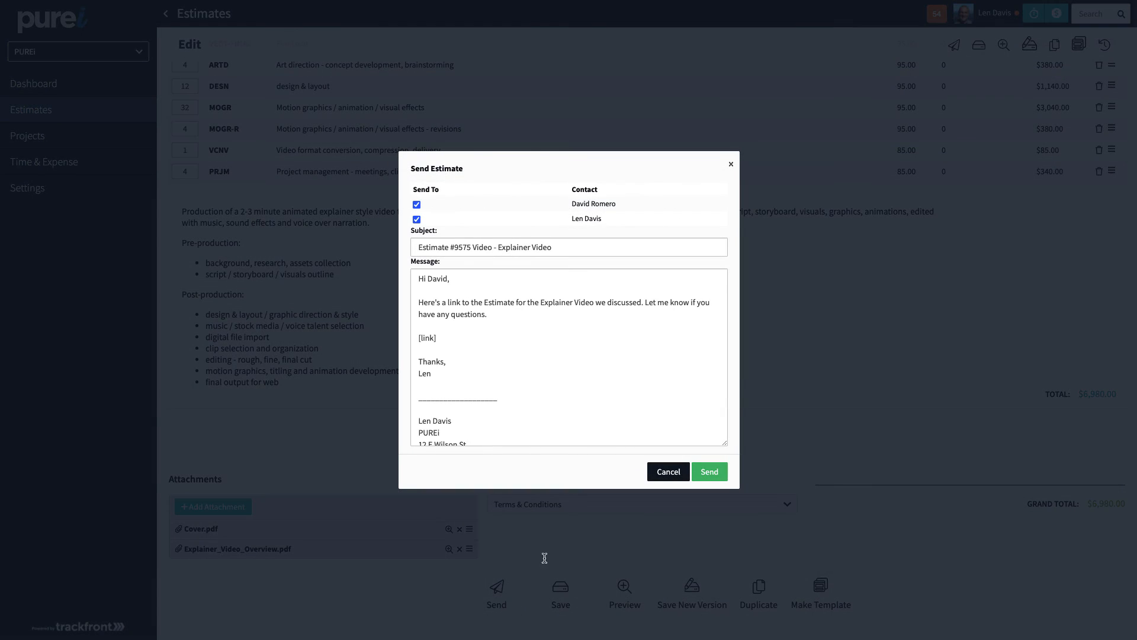
click(416, 219)
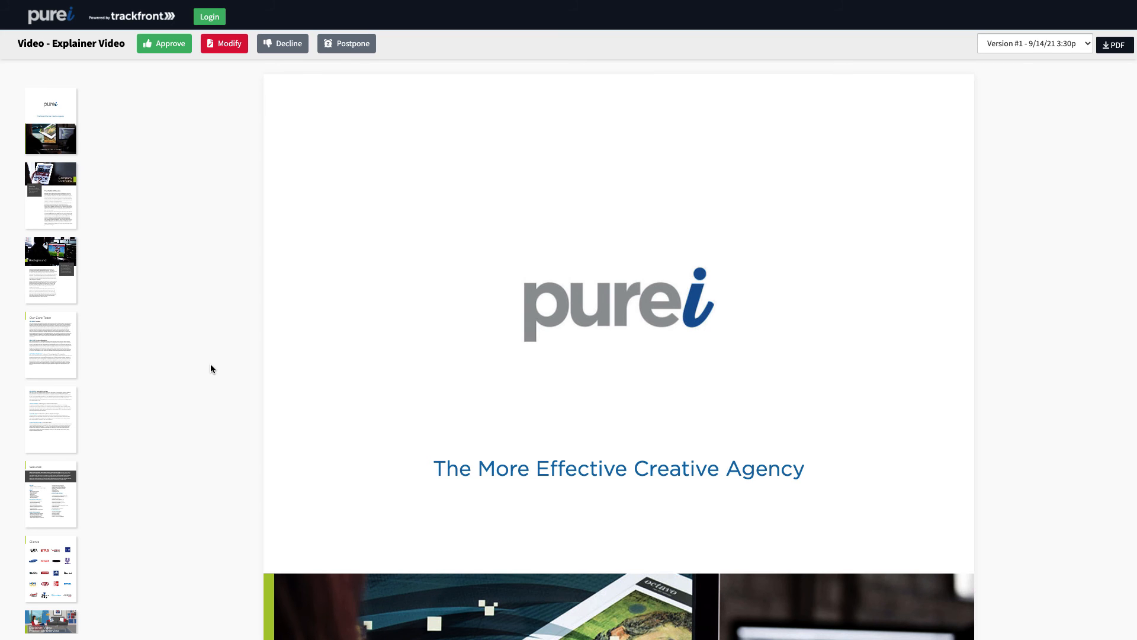
Scroll the $6,980.00 client estimate down to its Approval statement, signature area and title field.
scroll(661, 369, down, 15)
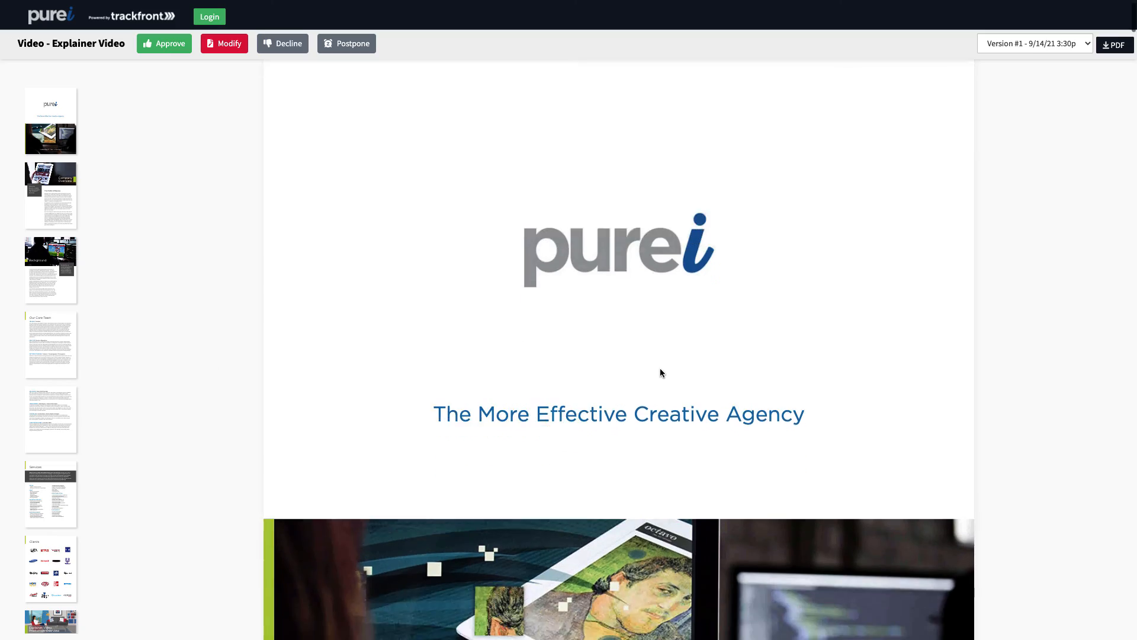
scroll(654, 368, down, 20)
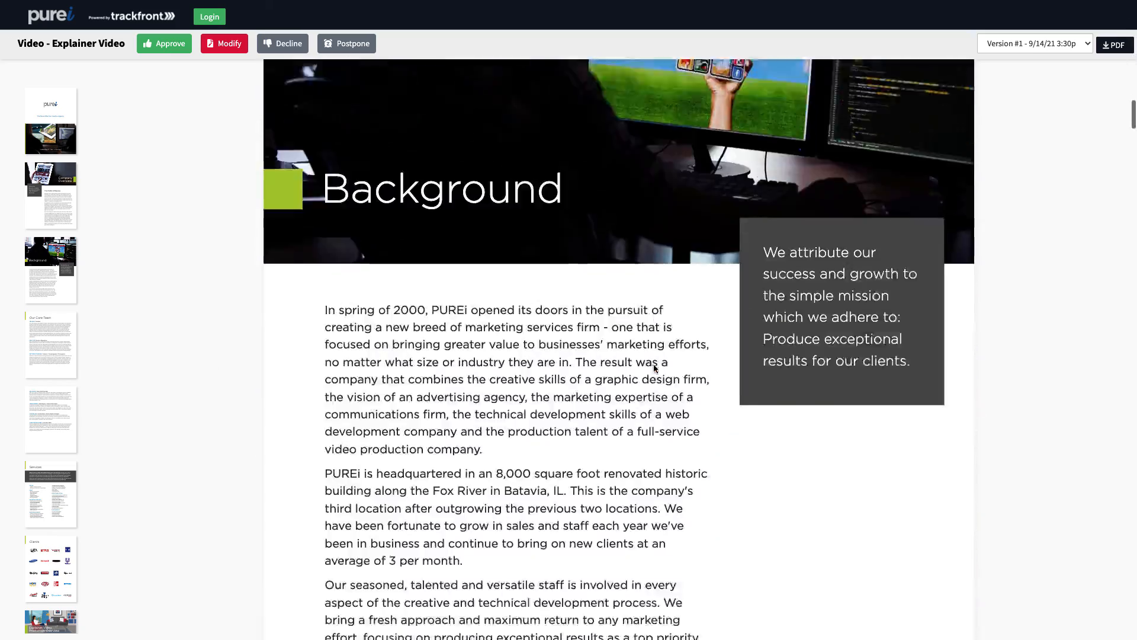
scroll(654, 368, down, 20)
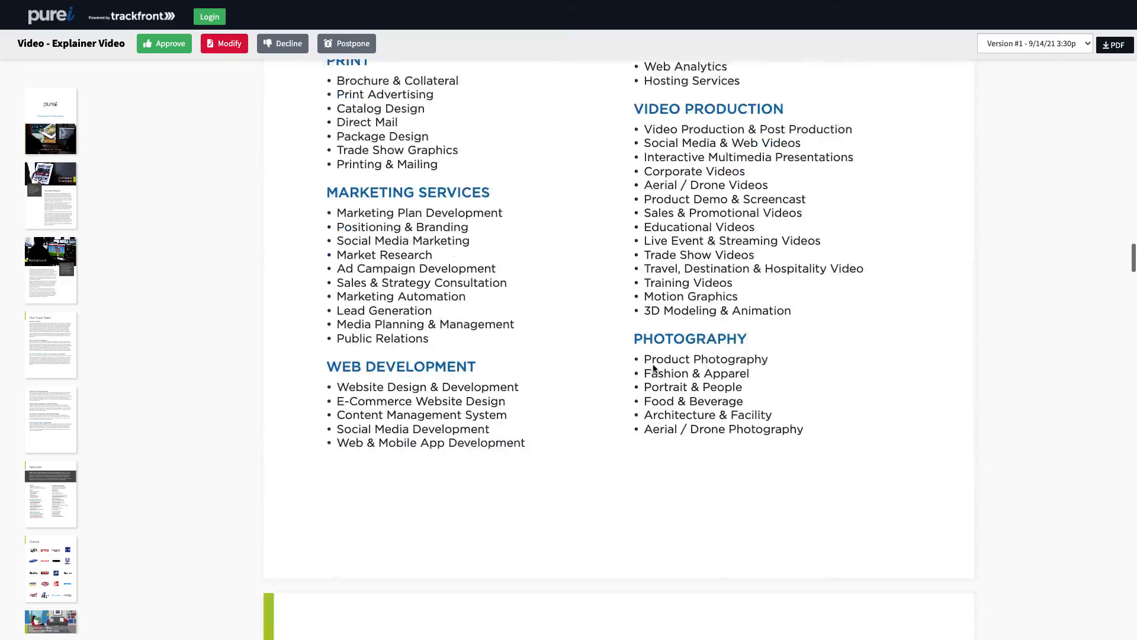
scroll(653, 368, down, 20)
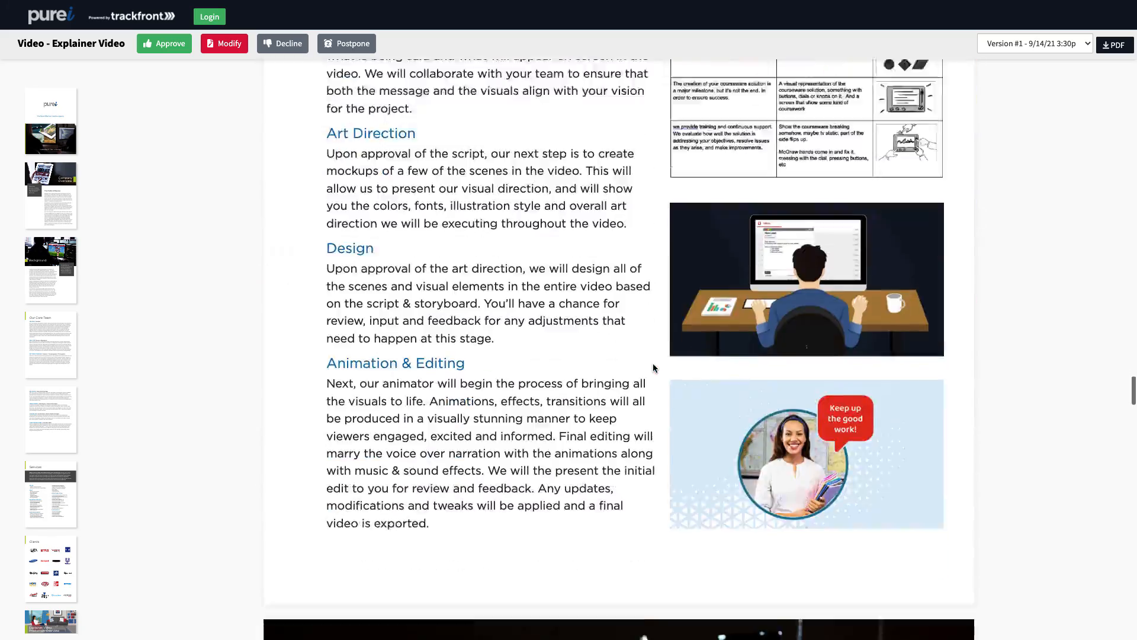
scroll(654, 369, down, 20)
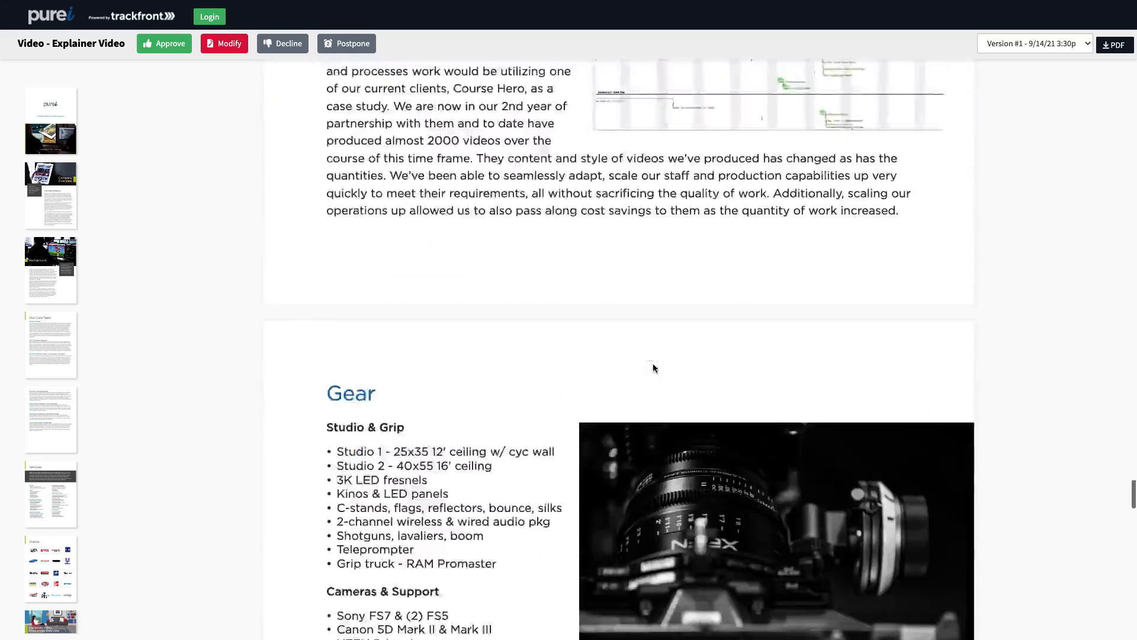
scroll(654, 368, down, 15)
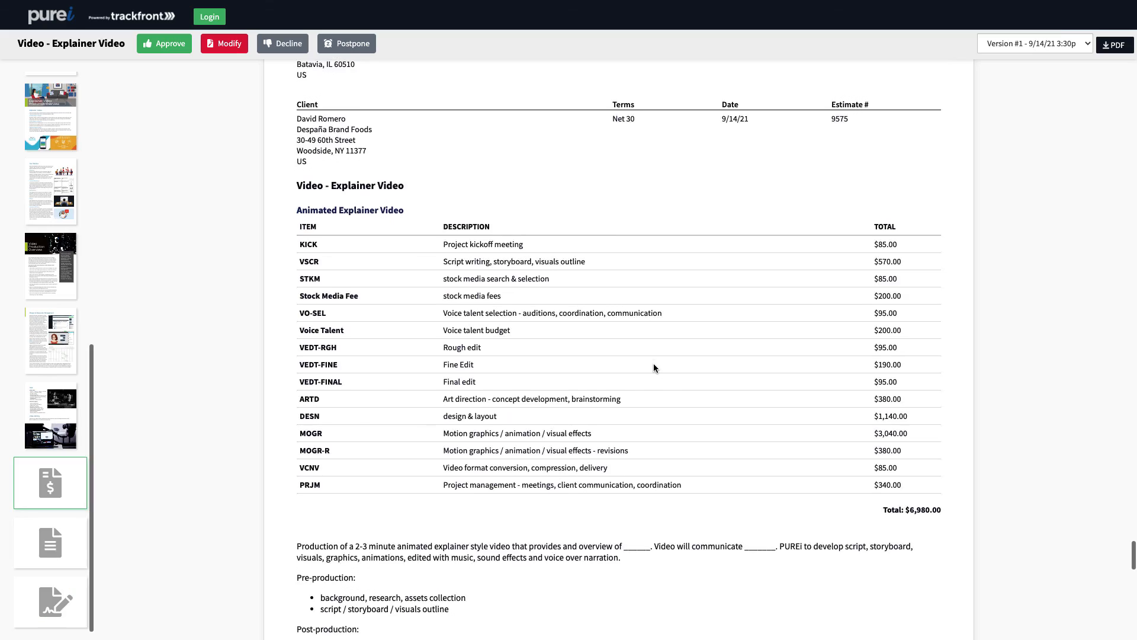
scroll(653, 364, down, 20)
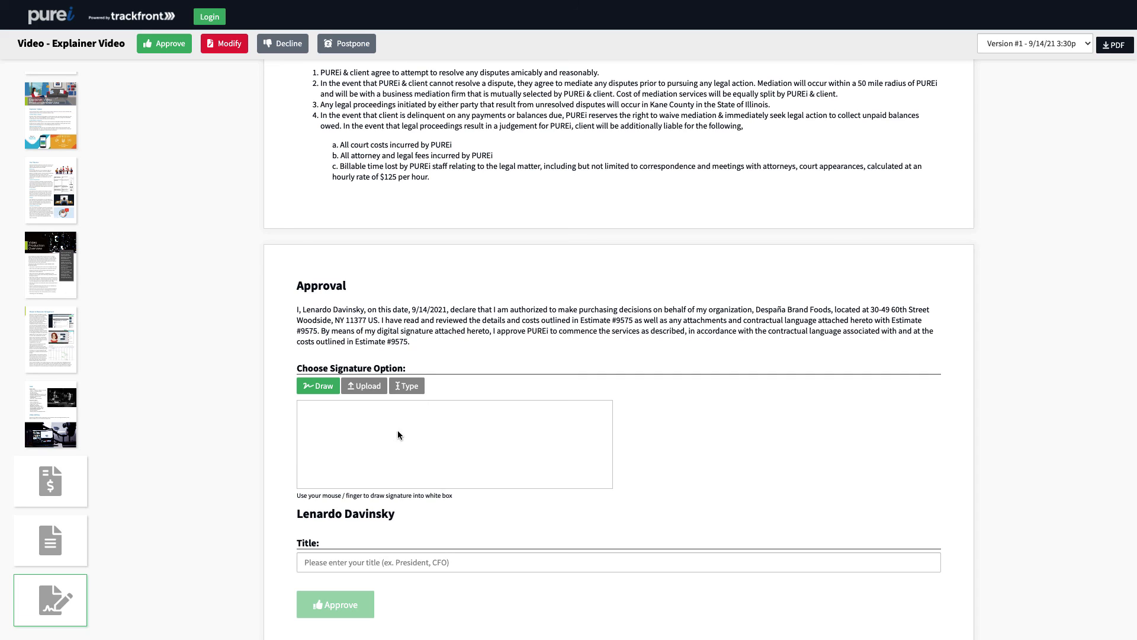
Draw a handwritten signature in the approval signature box, leaving the Title field empty.
mouse_move(373, 424)
mouse_down()
mouse_move(379, 456)
mouse_move(538, 465)
mouse_up()
click(394, 556)
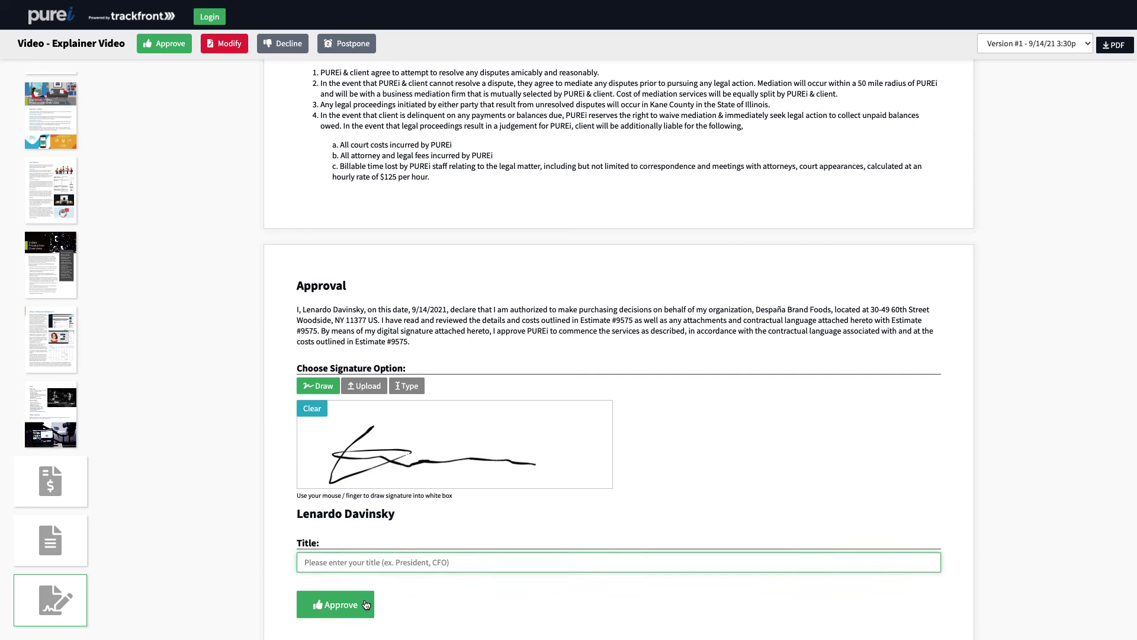